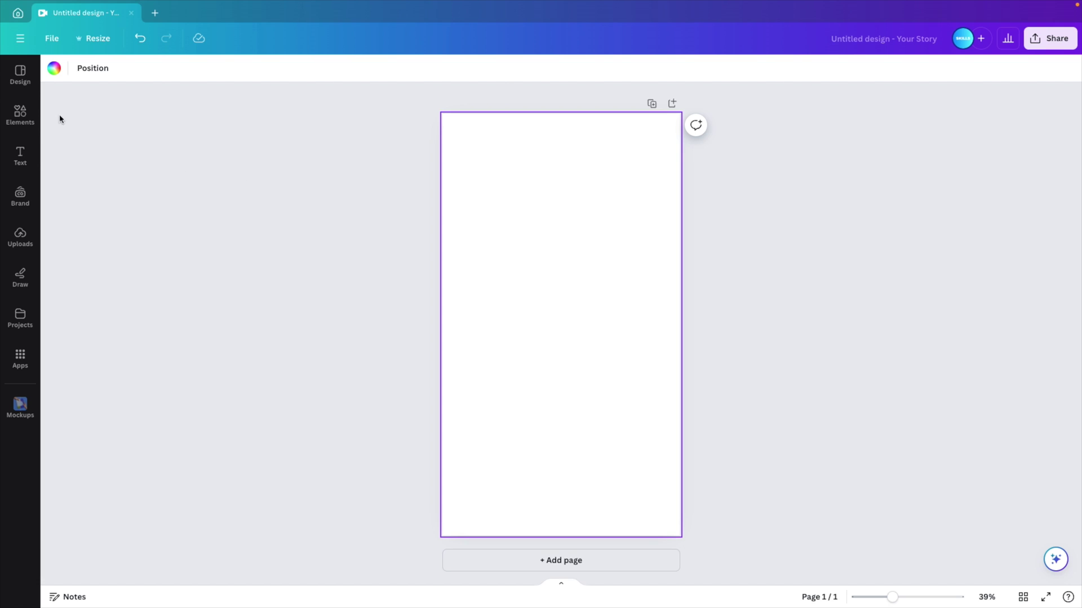
Search photos for 'road' and place the mountain-road photo as the full-page background
click(18, 115)
click(129, 74)
text(road)
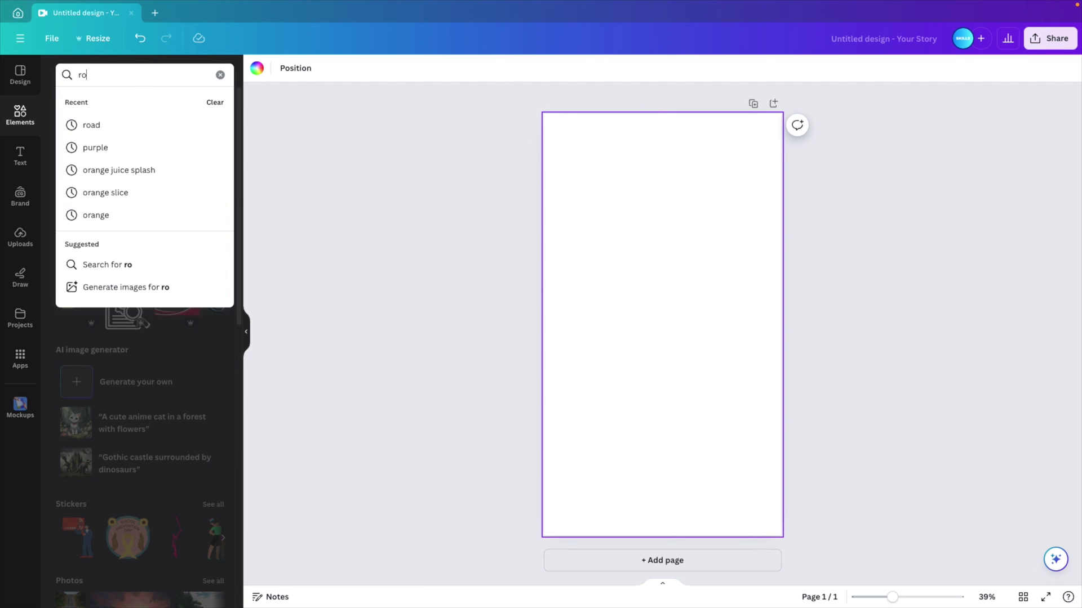
key(Return)
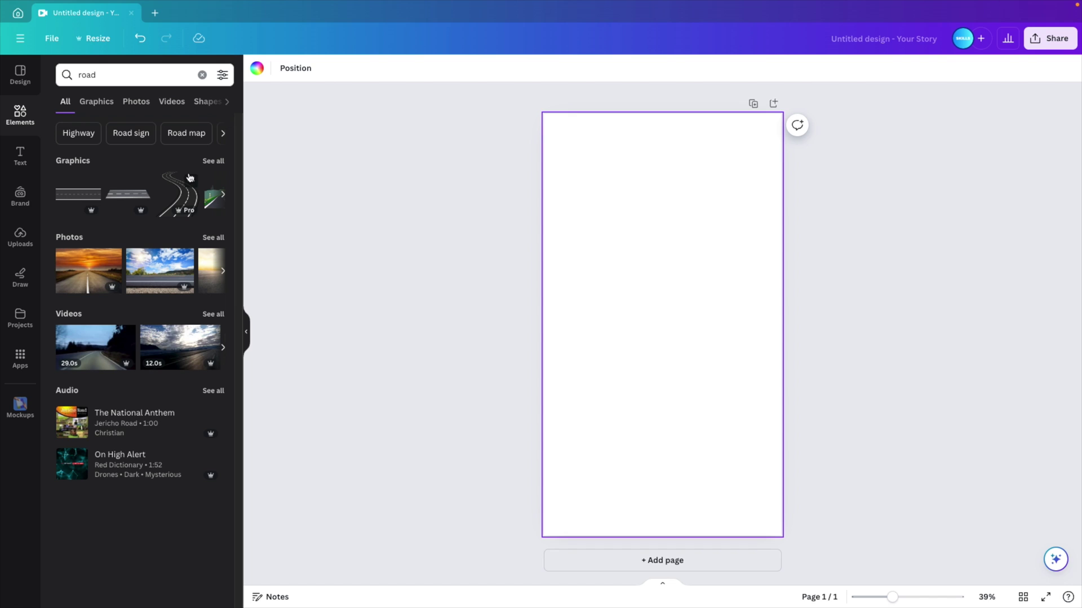
click(212, 238)
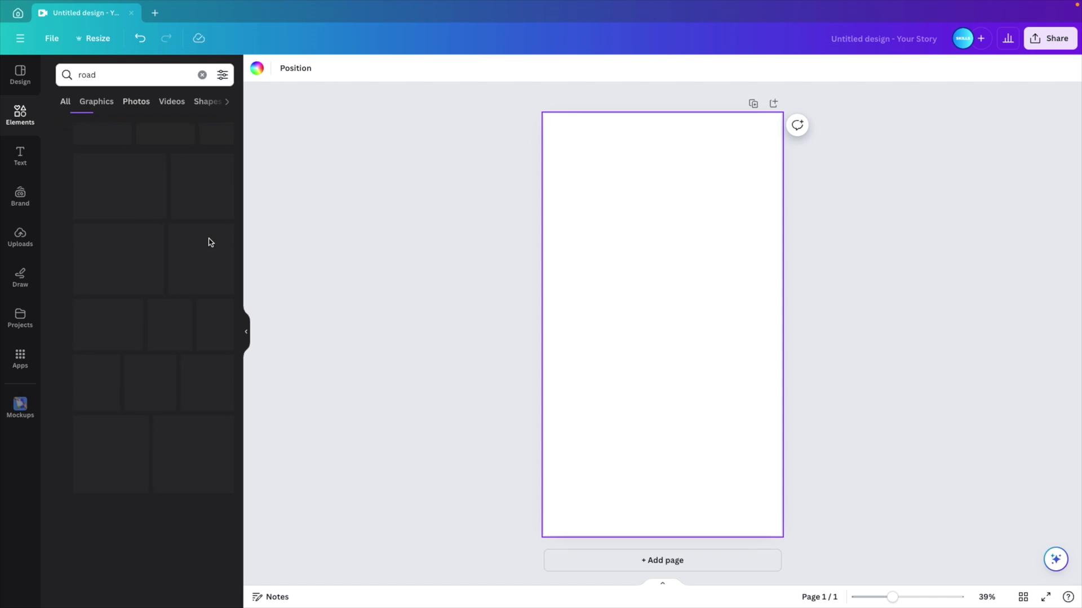
scroll(131, 322, down, 1)
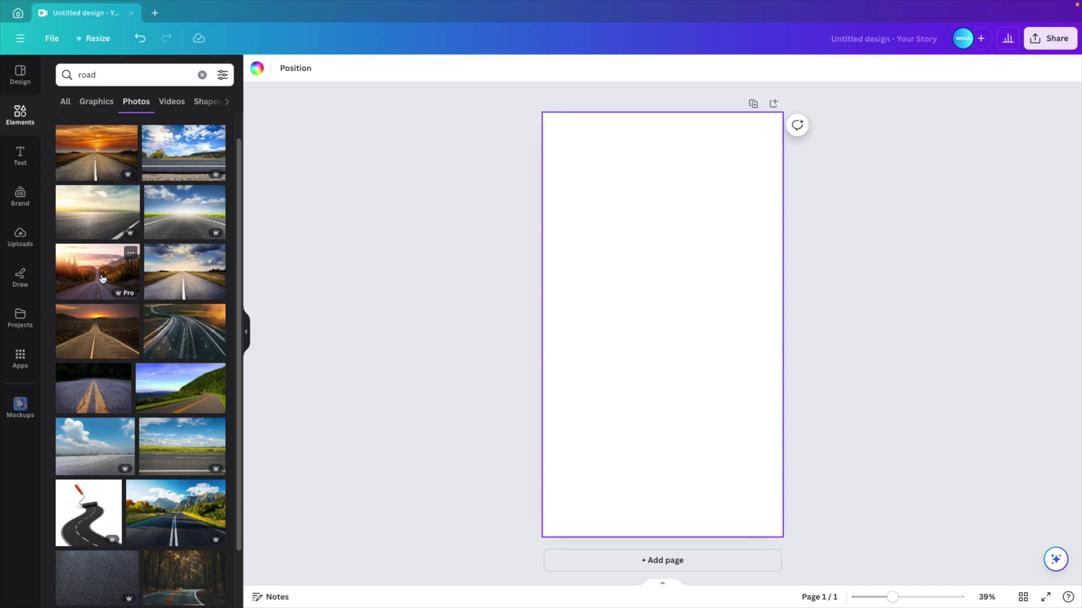
scroll(101, 275, down, 3)
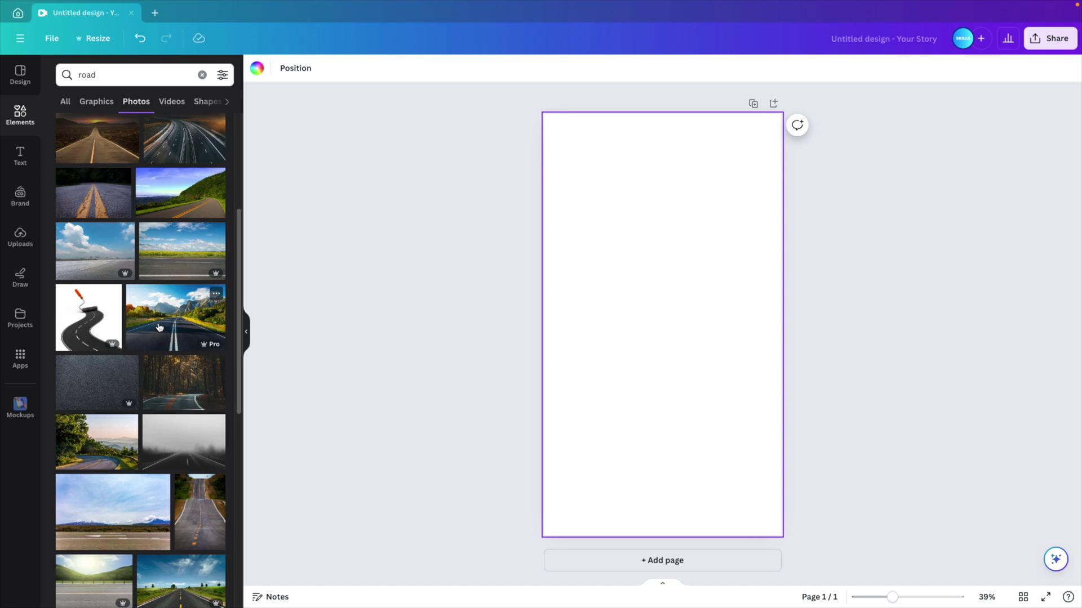
scroll(160, 328, down, 2)
scroll(160, 327, down, 6)
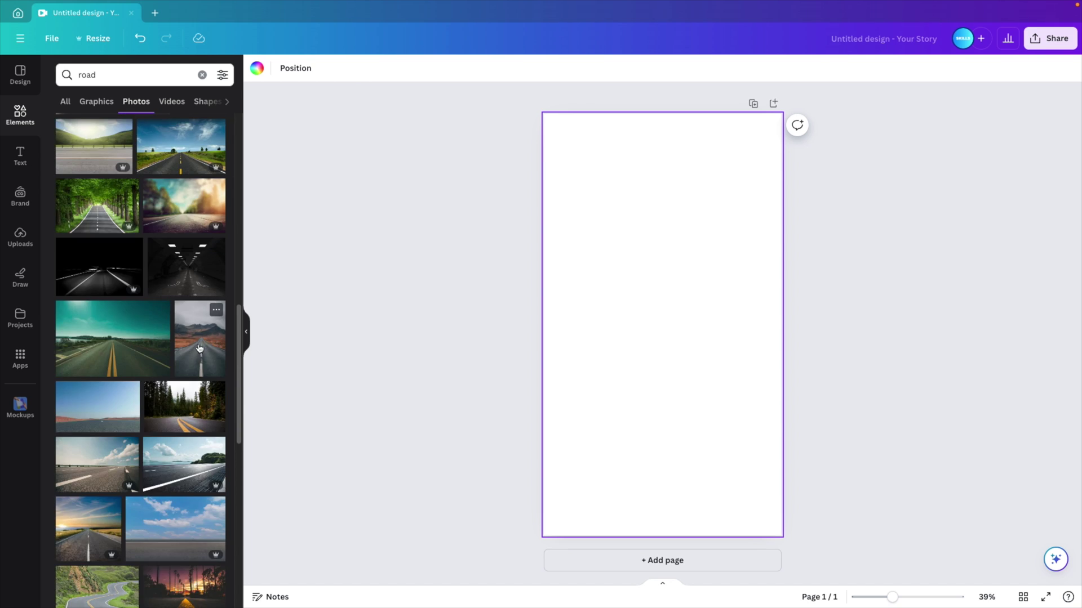
drag(198, 356, 548, 293)
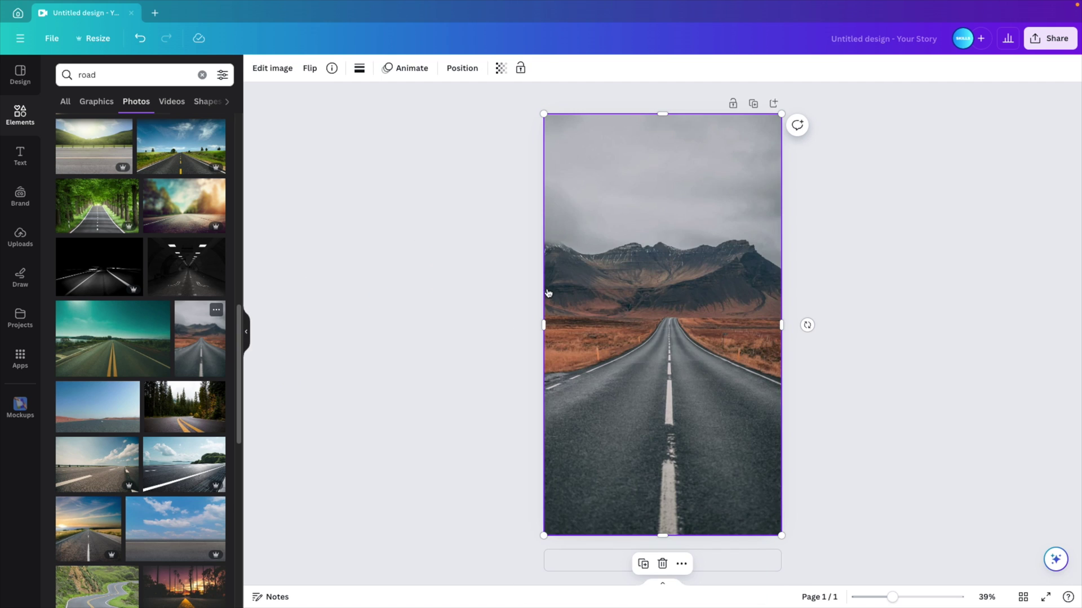
Duplicate the story page, then apply BG Remover to page 1's road photo
click(754, 105)
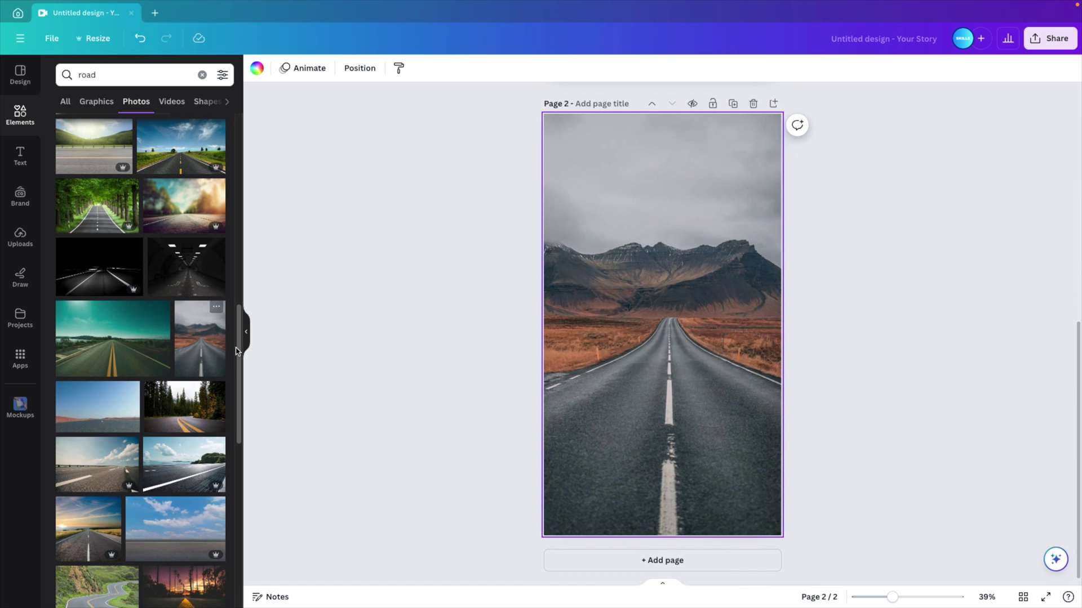
click(248, 335)
scroll(643, 442, up, 8)
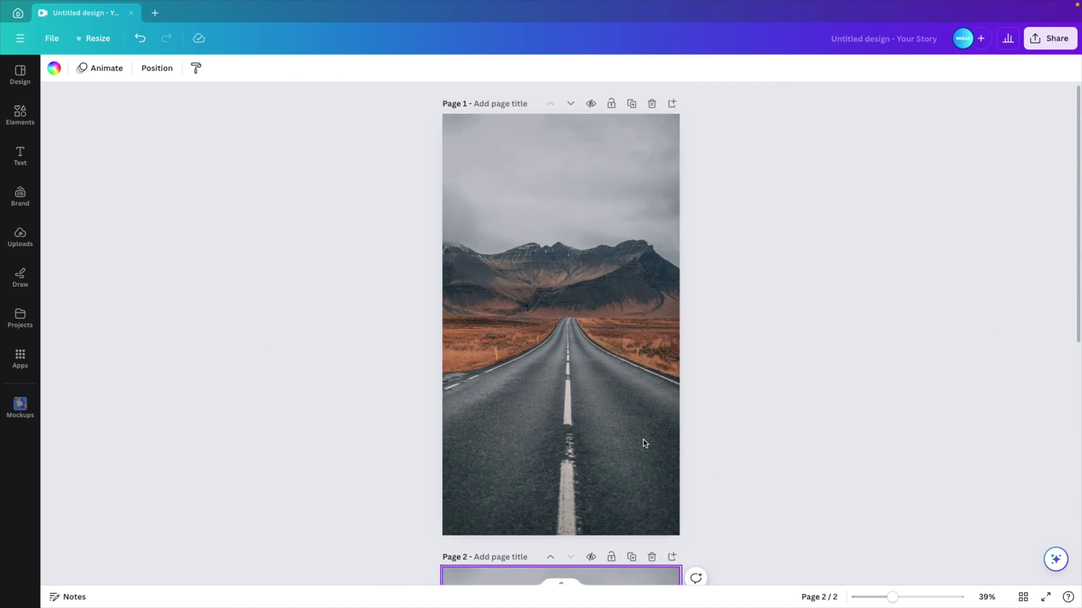
click(562, 284)
click(76, 69)
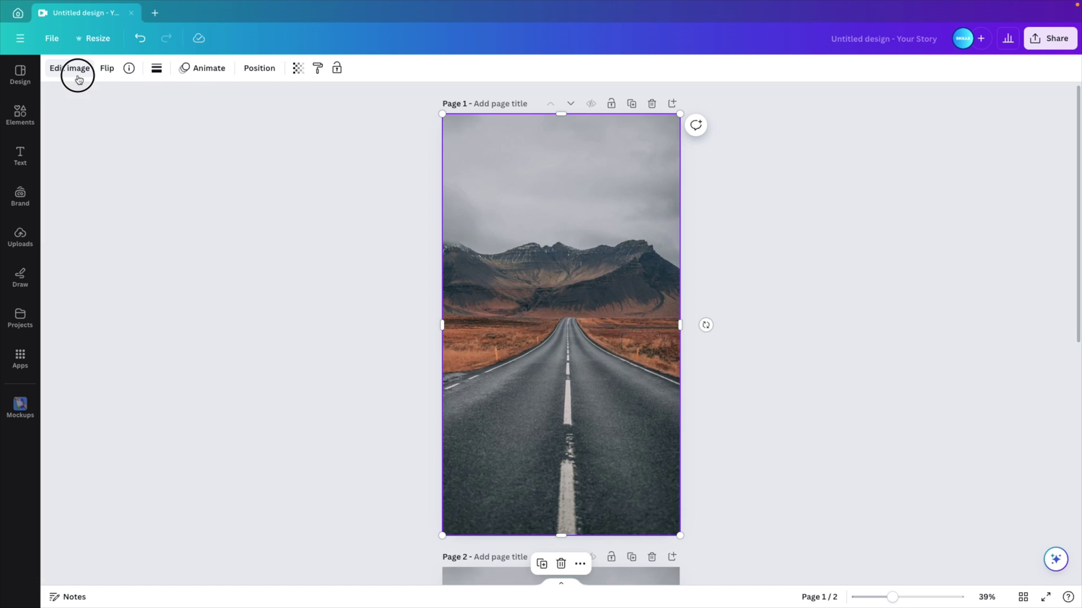
click(80, 165)
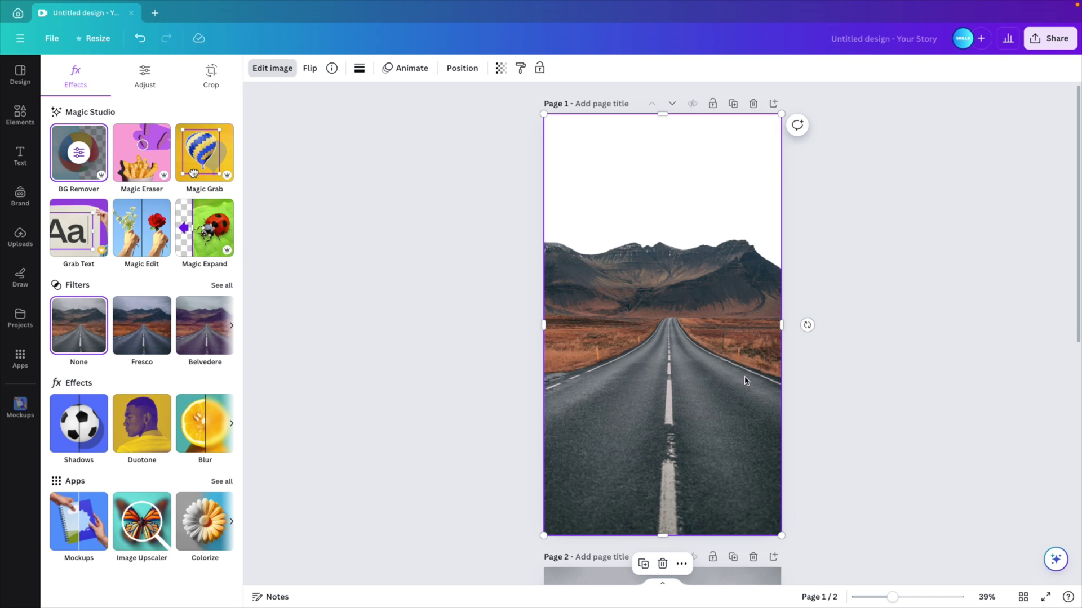
Use Magic Eraser at brush size 88 to erase the mountains and the leftover patch above the road
click(147, 156)
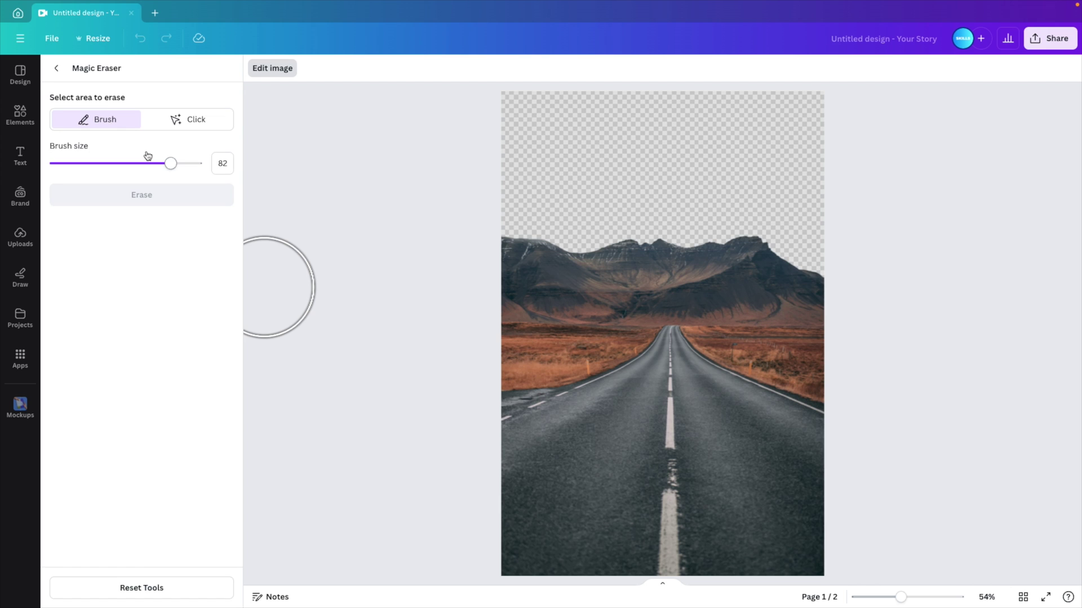
drag(171, 164, 180, 164)
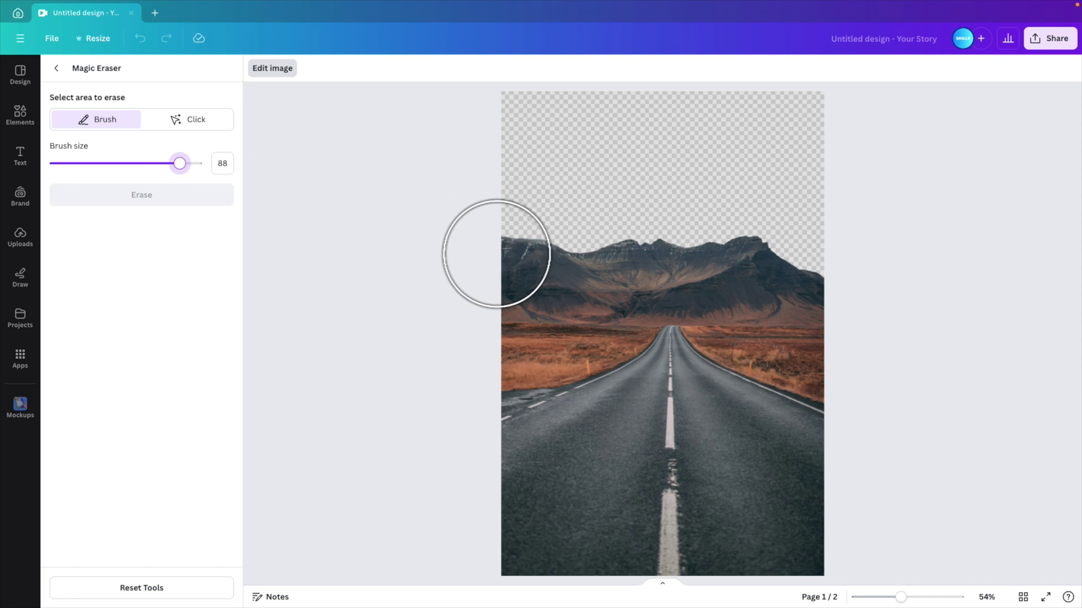
mouse_move(507, 253)
mouse_down()
mouse_move(522, 278)
mouse_move(508, 339)
mouse_move(605, 314)
mouse_move(613, 306)
mouse_move(589, 272)
mouse_move(608, 259)
mouse_move(704, 262)
mouse_move(777, 285)
mouse_move(788, 311)
mouse_move(839, 352)
mouse_move(730, 311)
mouse_move(729, 295)
mouse_move(668, 275)
mouse_up()
click(128, 195)
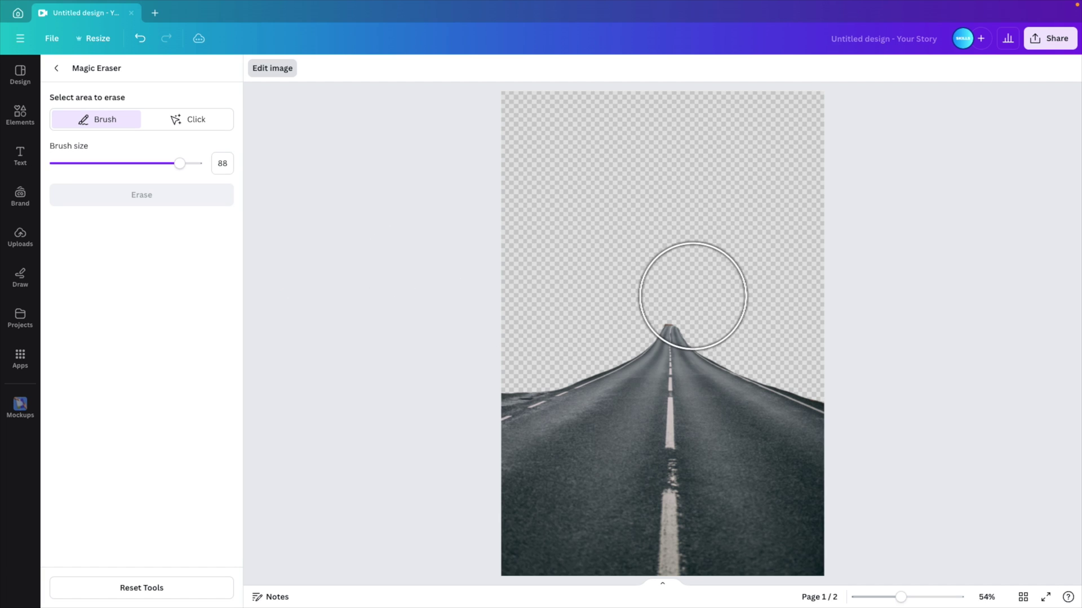
click(671, 274)
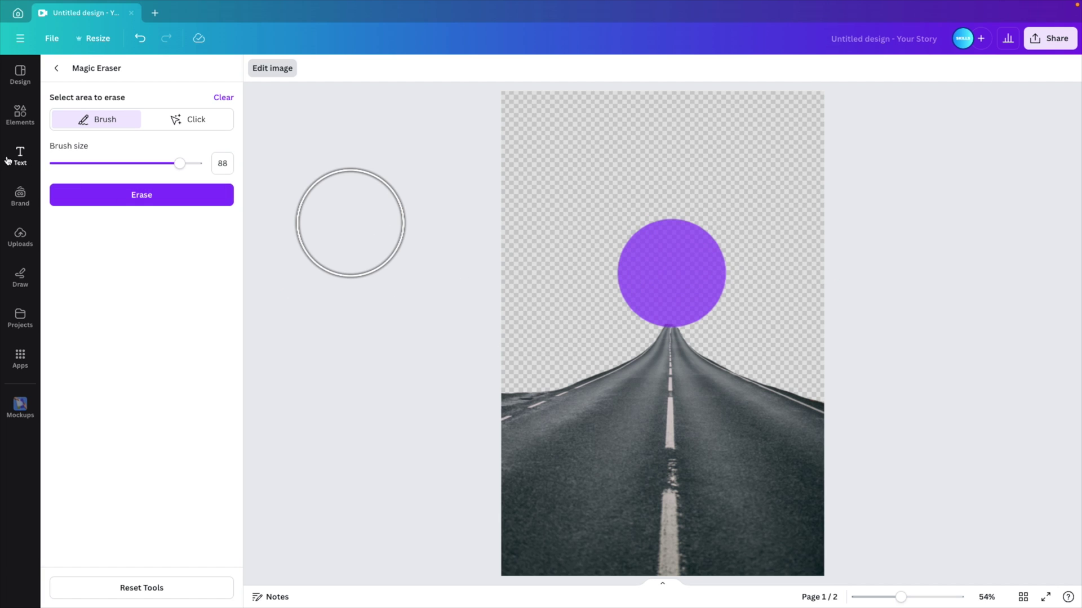
click(57, 69)
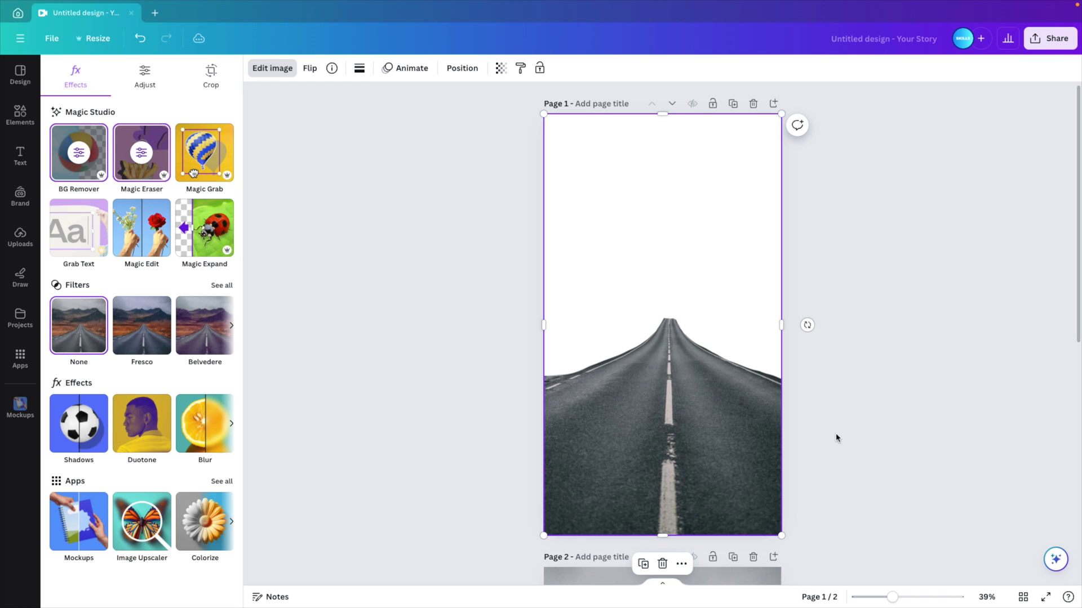
Undo an accidental move of the road image and duplicate page 2 into a third page
drag(591, 463, 809, 483)
key(ctrl+z)
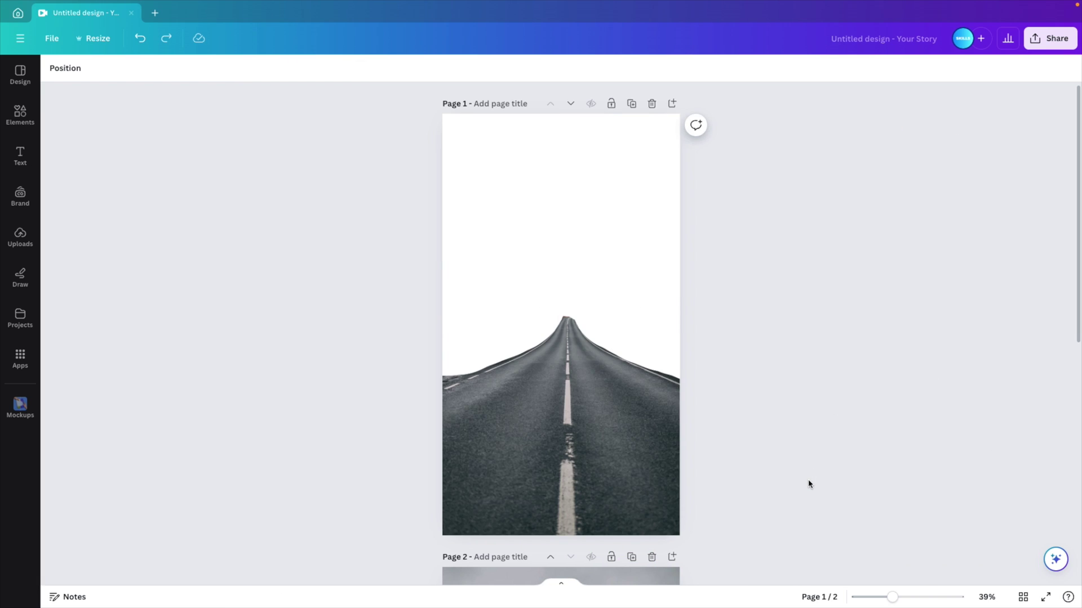
scroll(789, 401, down, 4)
scroll(619, 346, down, 4)
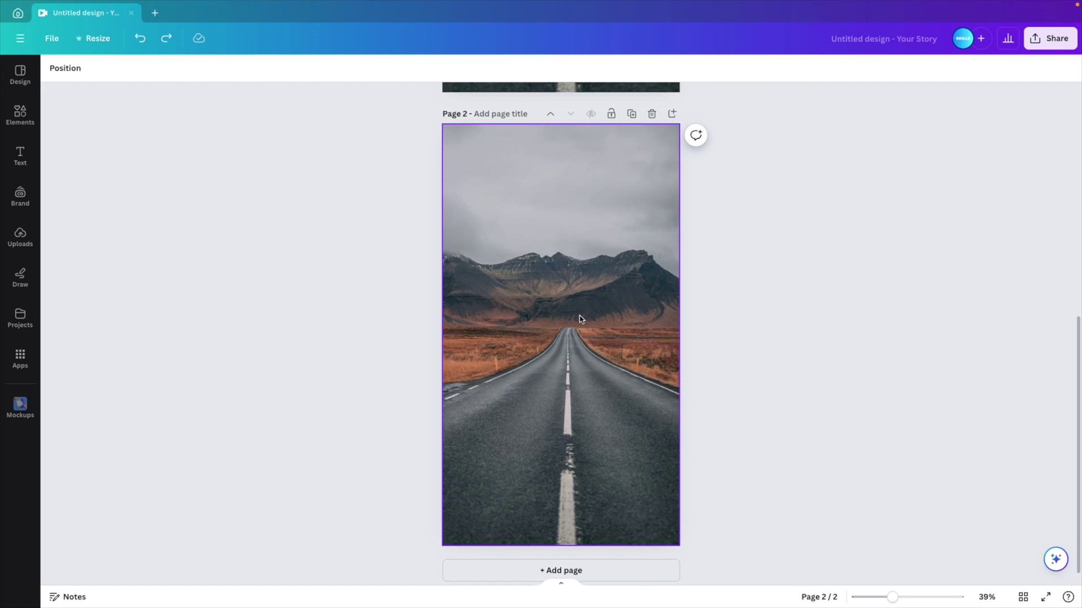
click(632, 114)
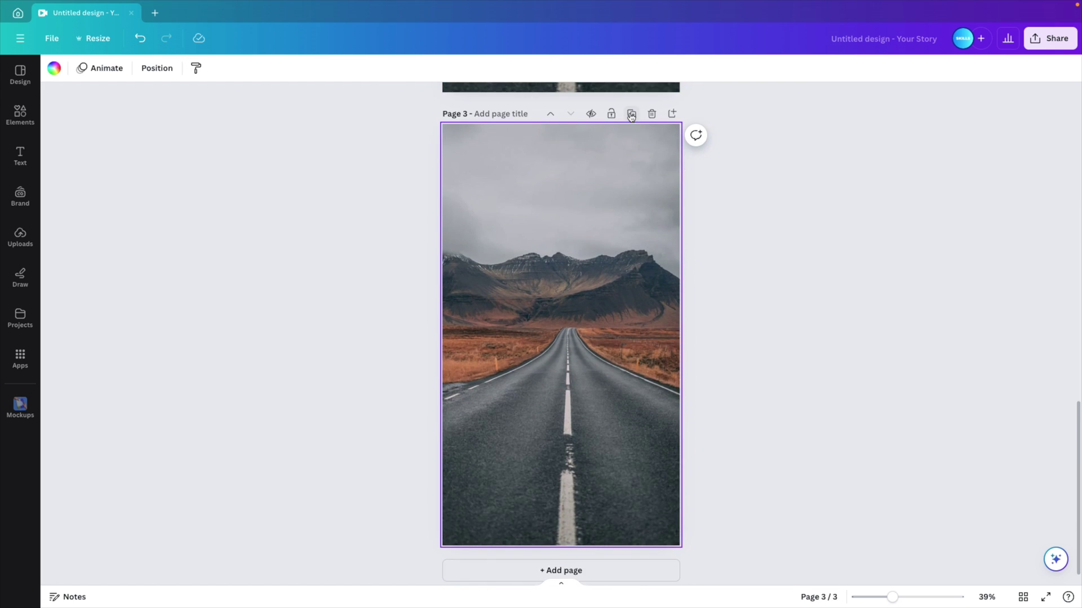
Blur the whole of page 2's road photo at intensity 30
click(575, 236)
scroll(580, 264, up, 1)
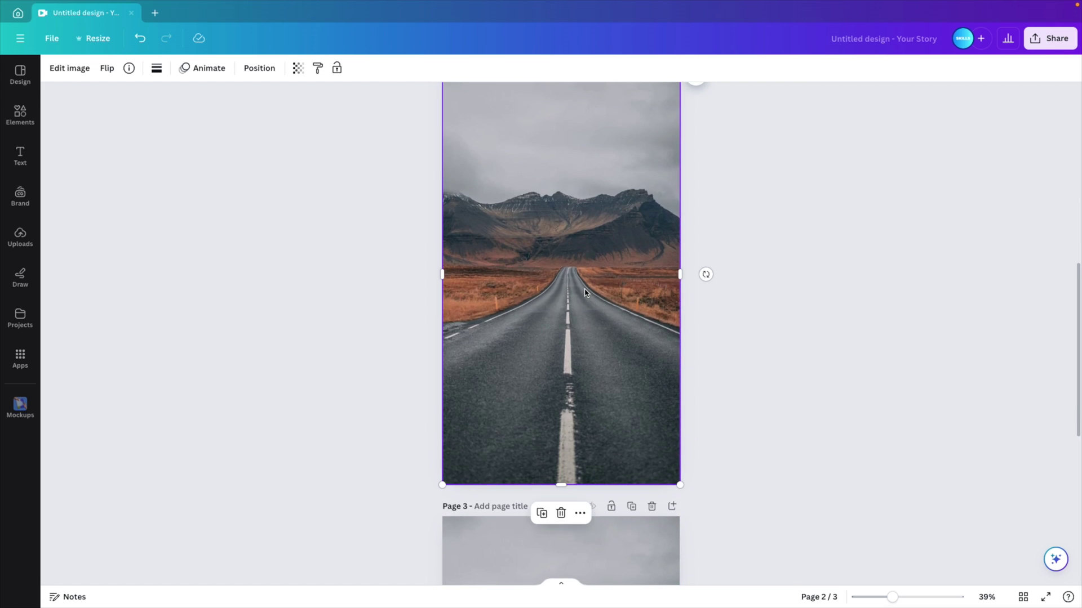
click(63, 68)
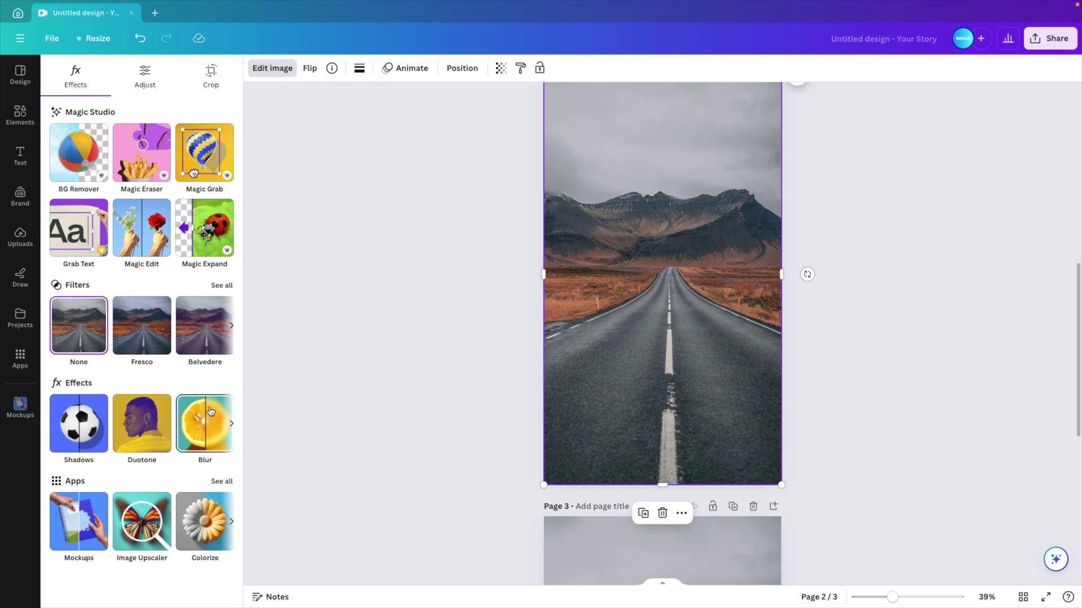
click(202, 428)
click(189, 103)
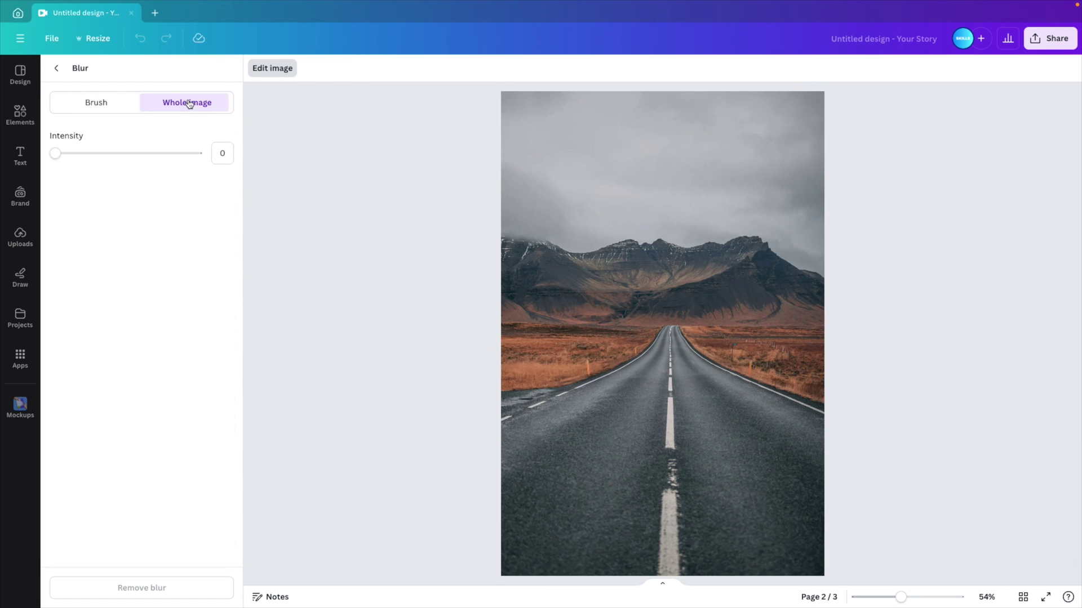
drag(57, 153, 98, 159)
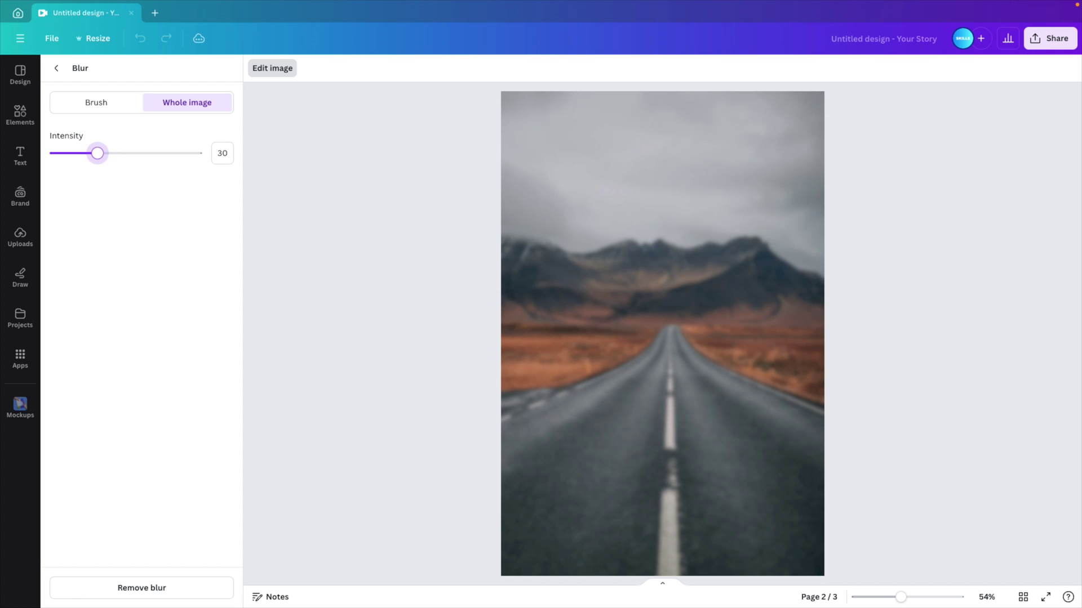
click(56, 69)
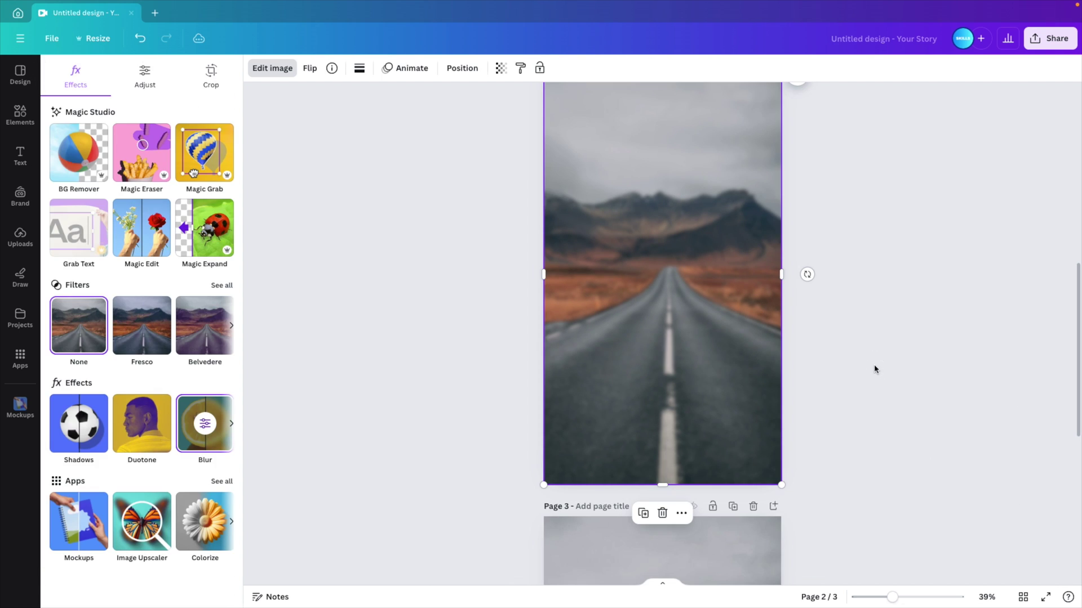
Review pages 3, 2 and 1's road cut-out, ending on the blurred page 2
scroll(868, 366, down, 3)
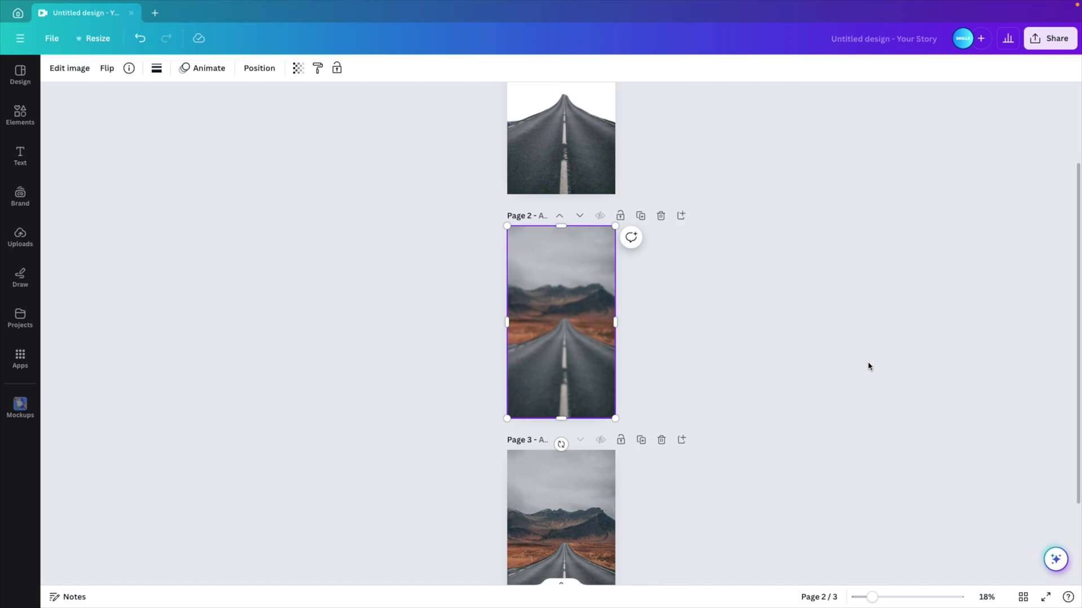
scroll(868, 367, down, 1)
scroll(623, 458, down, 1)
click(579, 482)
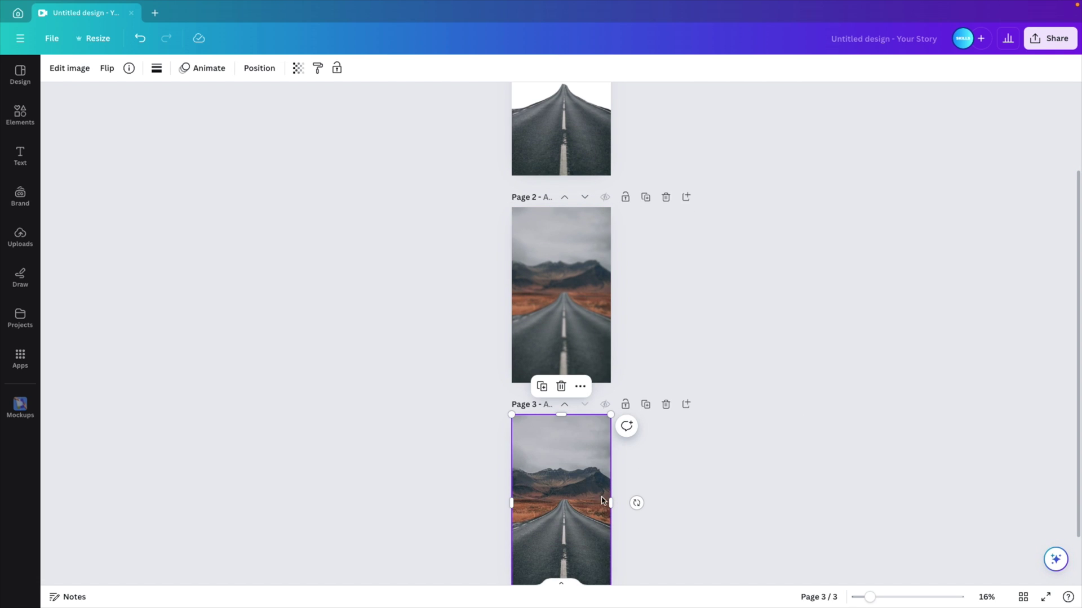
click(572, 308)
scroll(572, 308, up, 1)
click(562, 181)
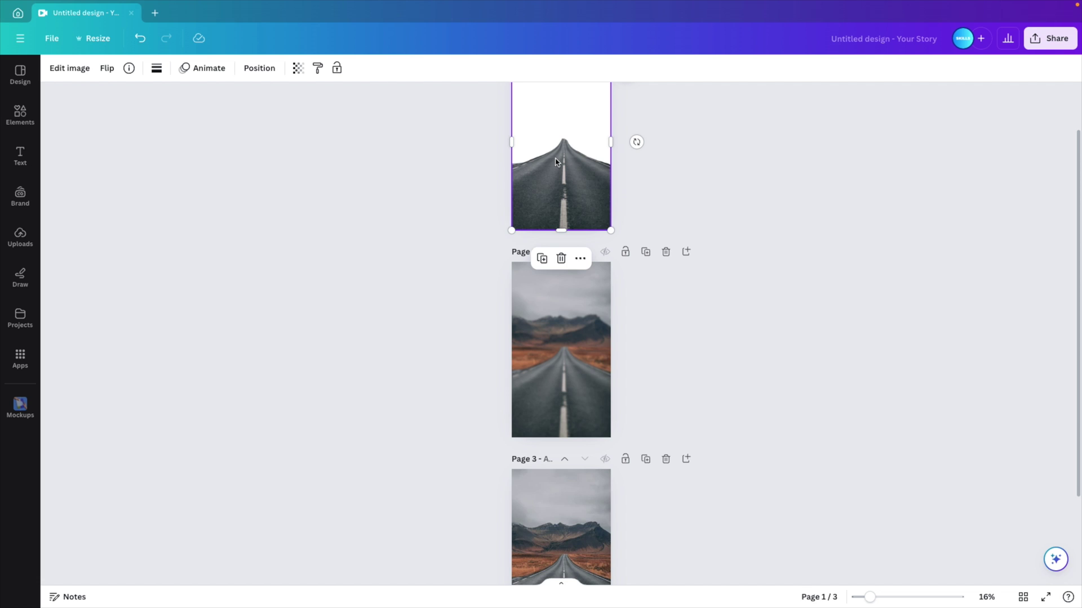
scroll(670, 318, up, 3)
click(612, 302)
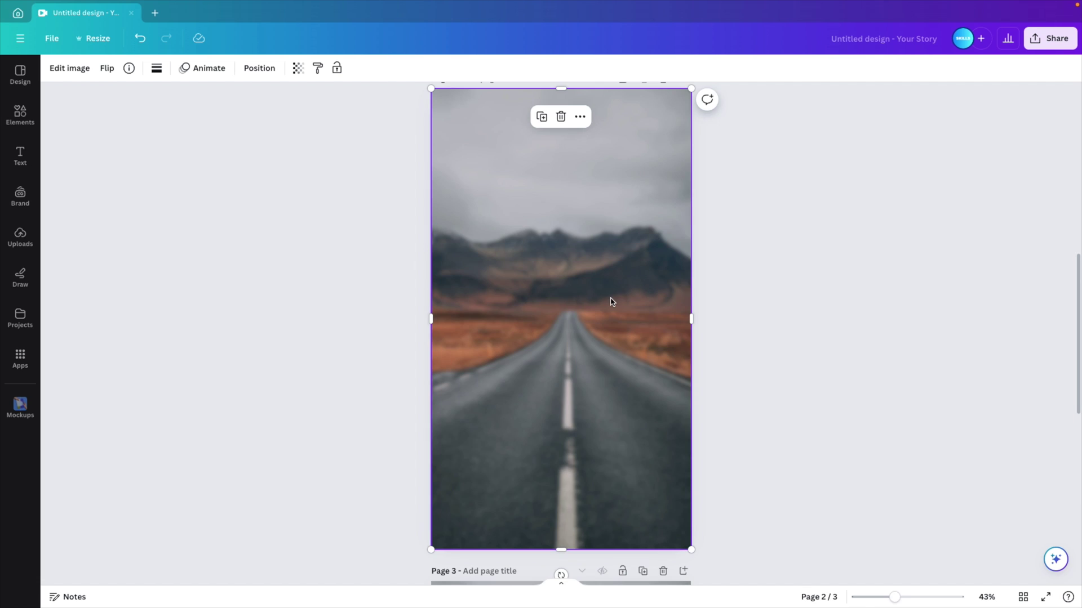
Search Elements for 'phone' and add the hand-holding-phone photo to page 2
click(21, 115)
click(108, 75)
double_click(110, 76)
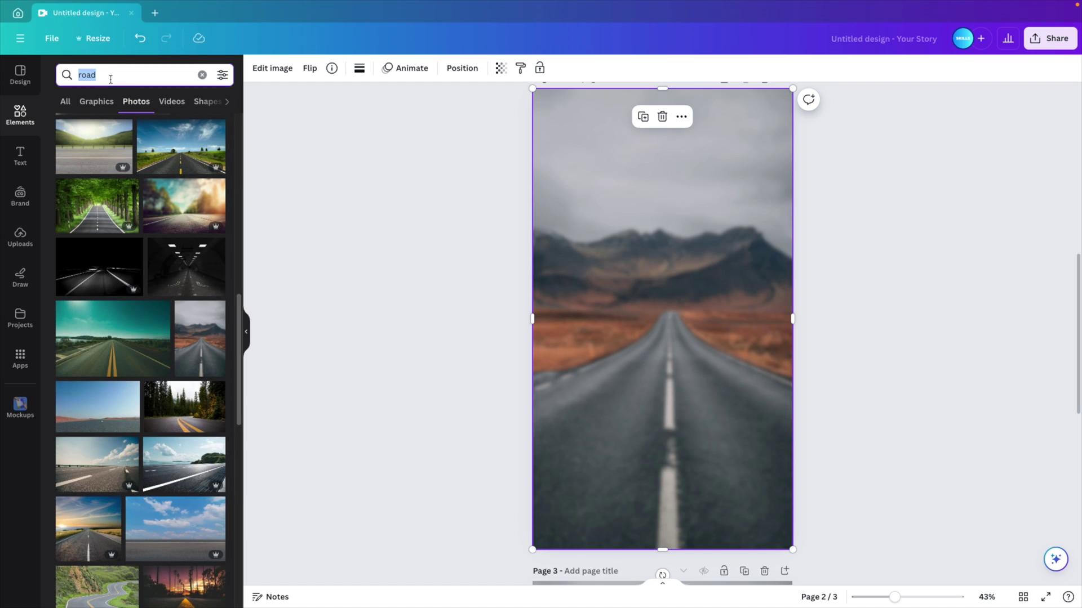
text(phone)
key(Return)
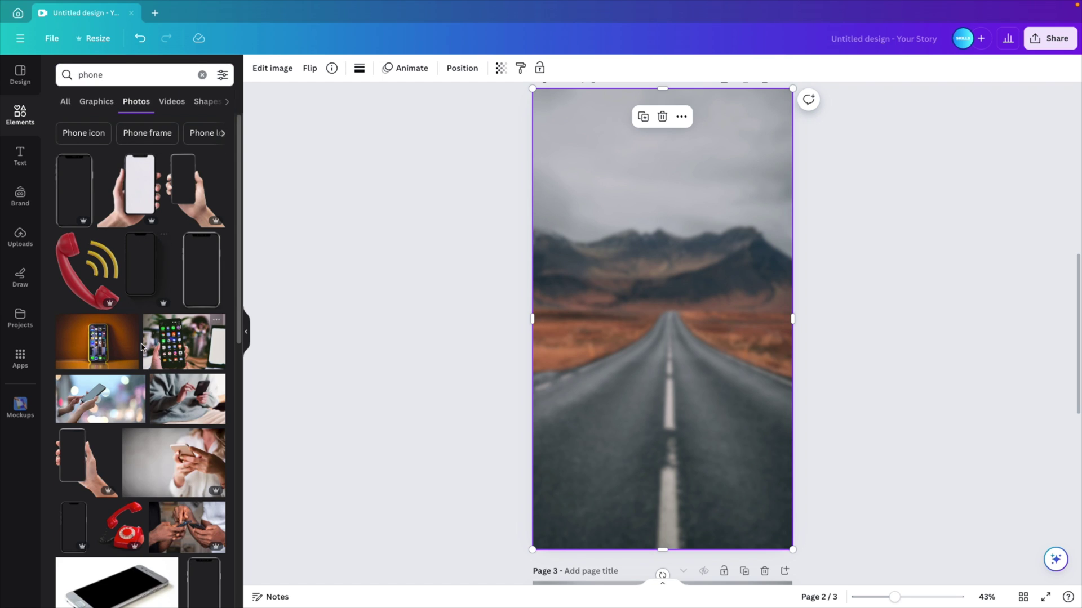
scroll(141, 349, down, 1)
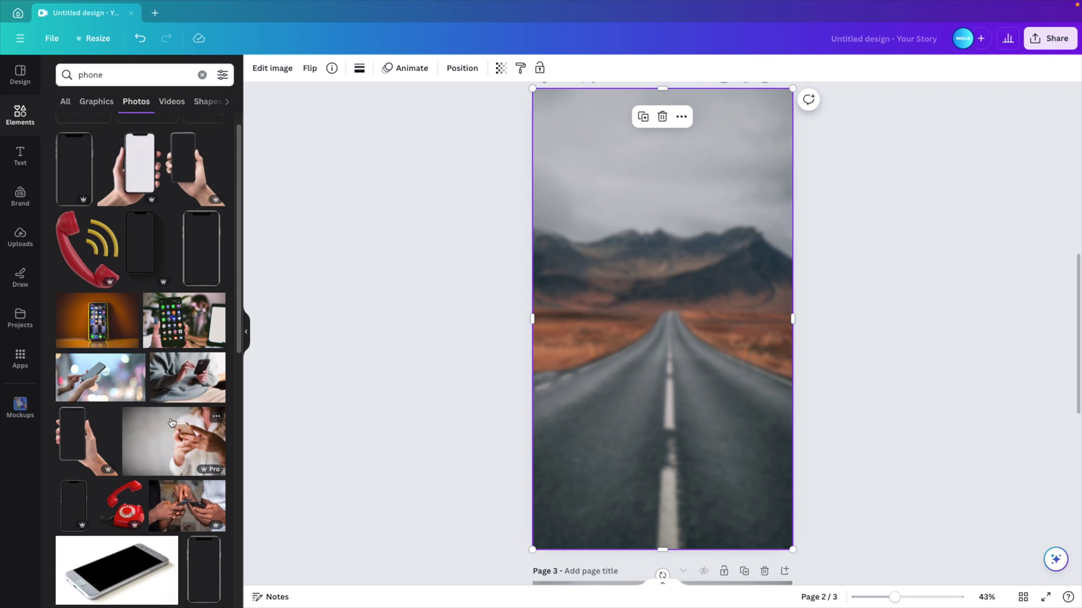
scroll(169, 414, down, 4)
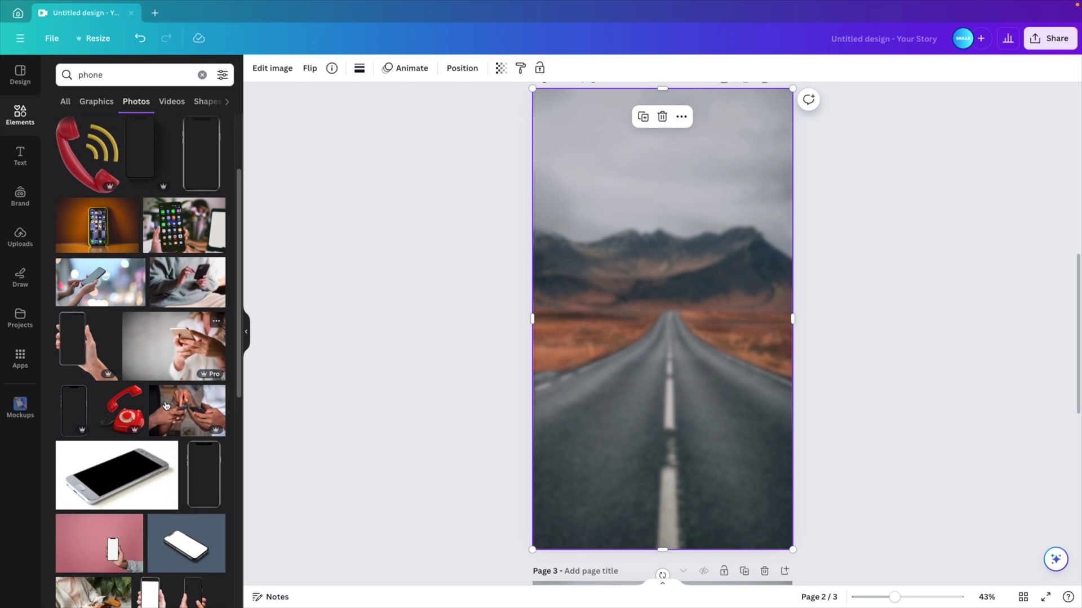
scroll(166, 405, up, 5)
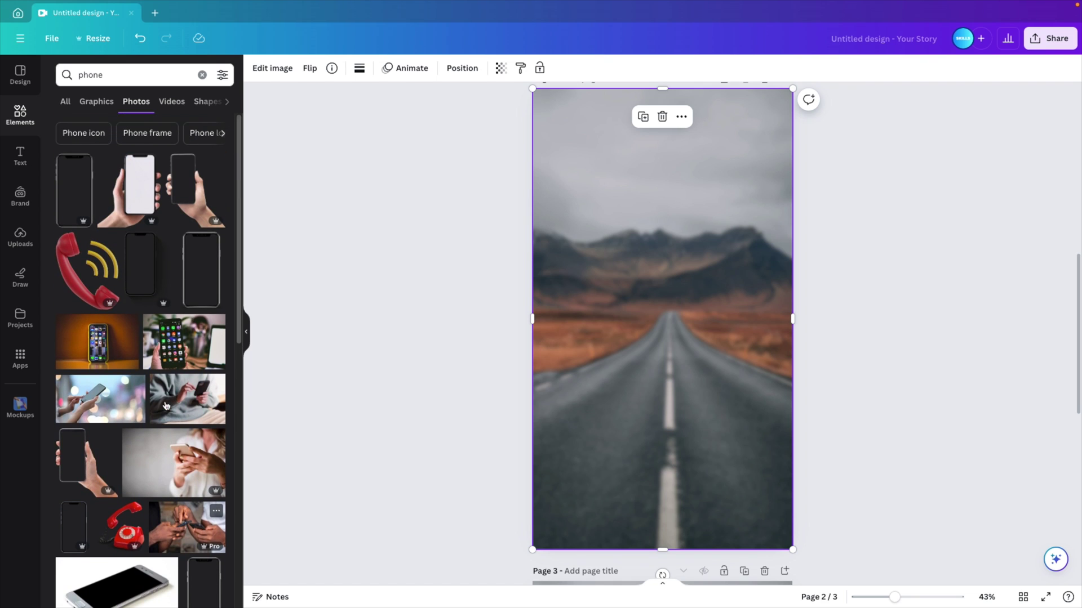
click(175, 194)
Enlarge and position the hand-and-phone photo so it reaches page 2's bottom edge
drag(677, 363, 715, 385)
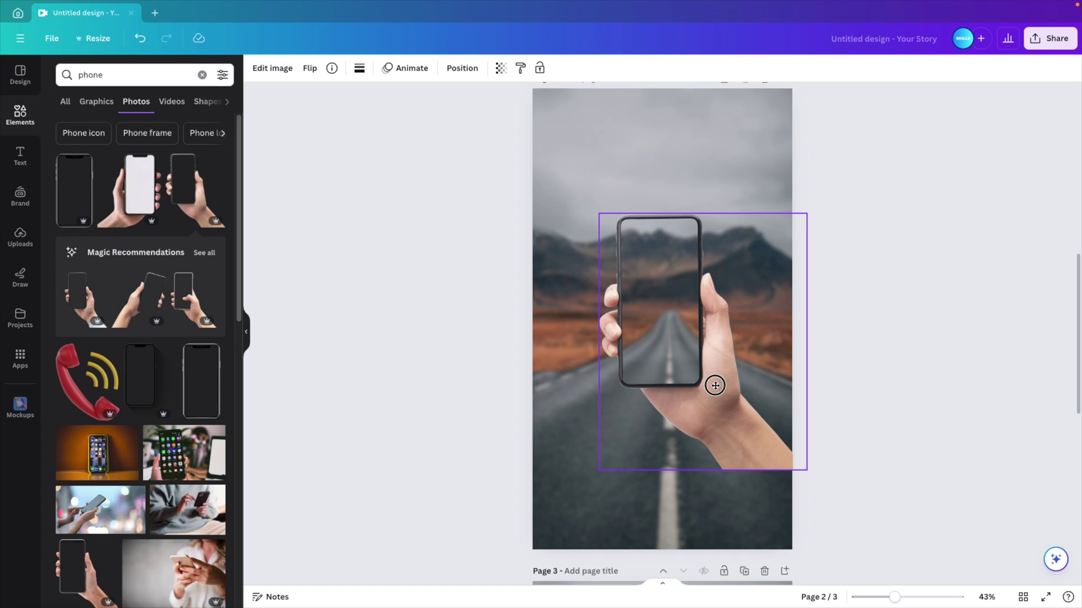
drag(626, 239, 616, 242)
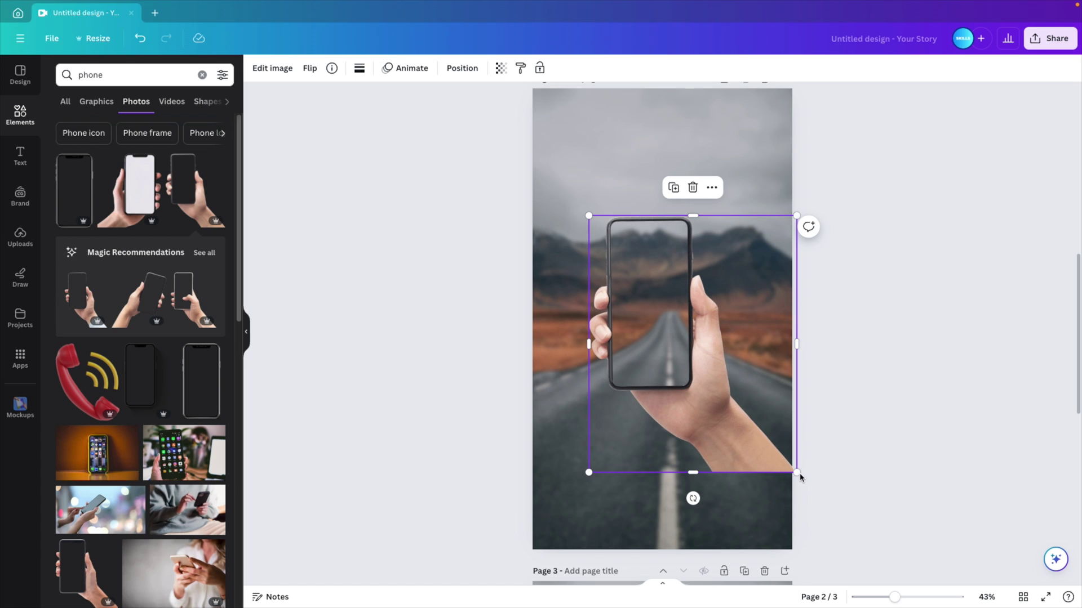
drag(797, 474, 885, 527)
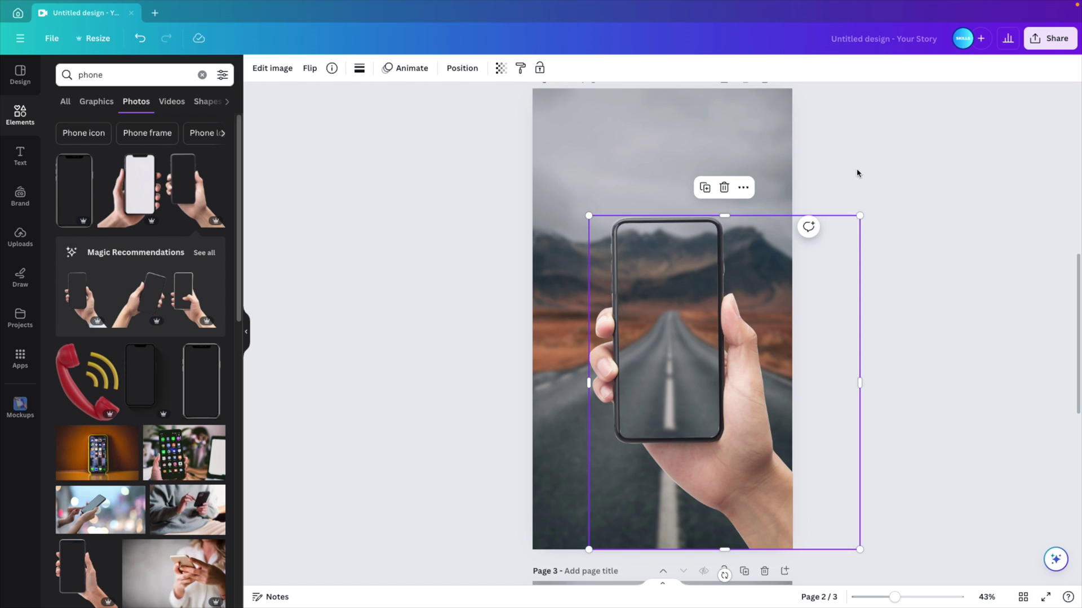
drag(860, 217, 904, 147)
drag(699, 491, 683, 487)
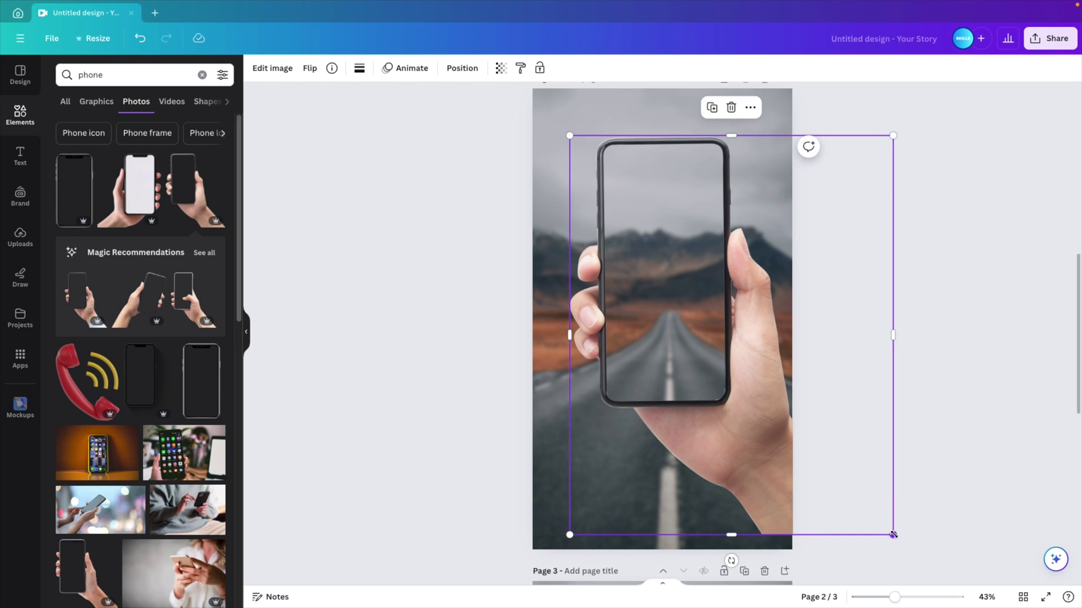
drag(892, 535, 873, 514)
drag(741, 437, 744, 467)
drag(887, 171, 882, 182)
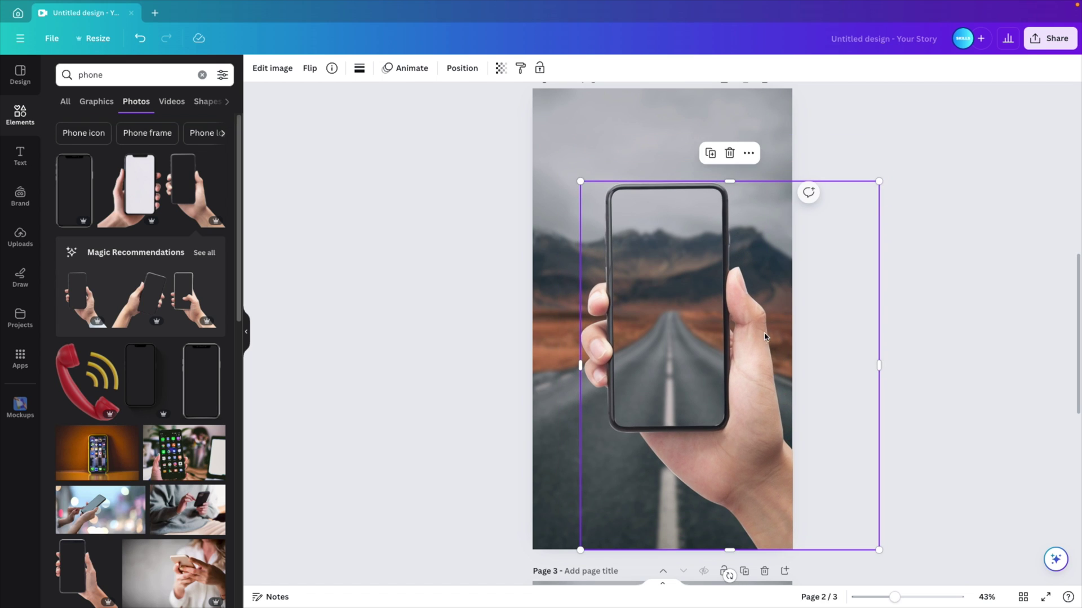
drag(747, 347, 751, 348)
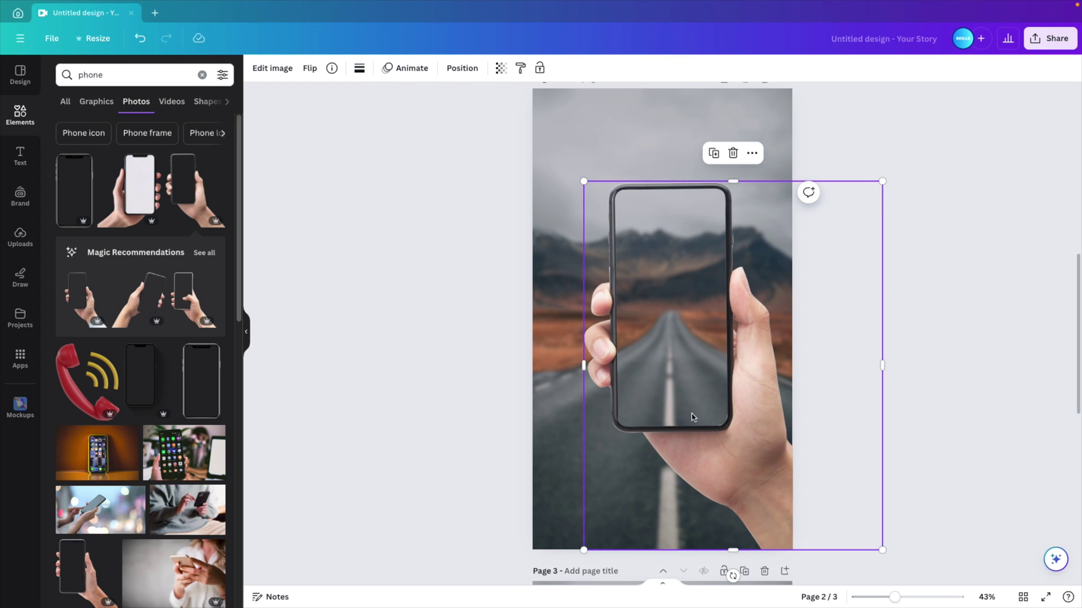
Check page 2's layers by selecting the blurred background and hand-and-phone photos
click(928, 326)
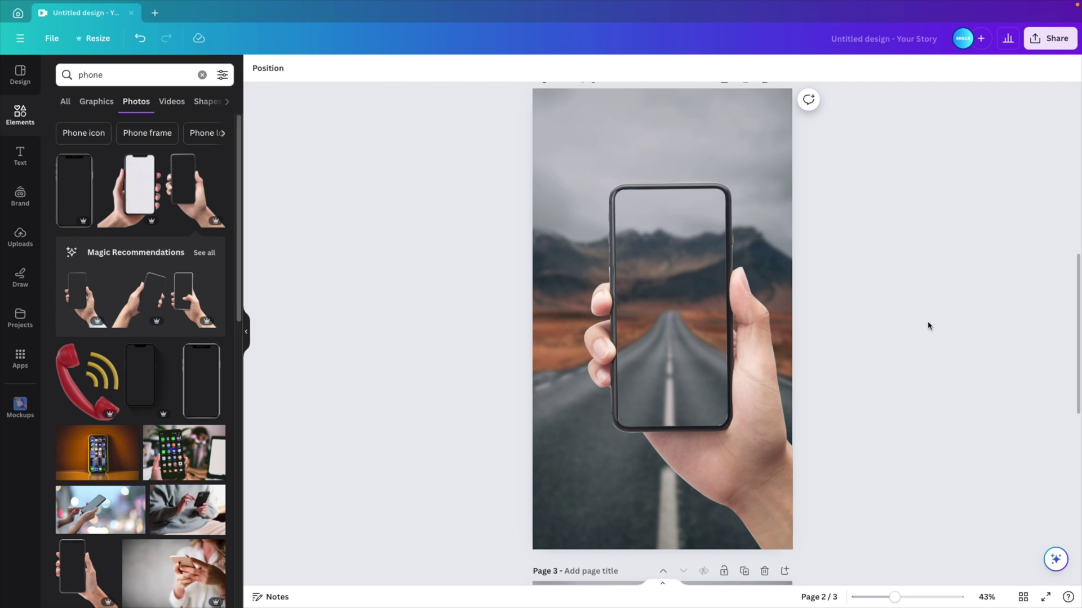
click(563, 107)
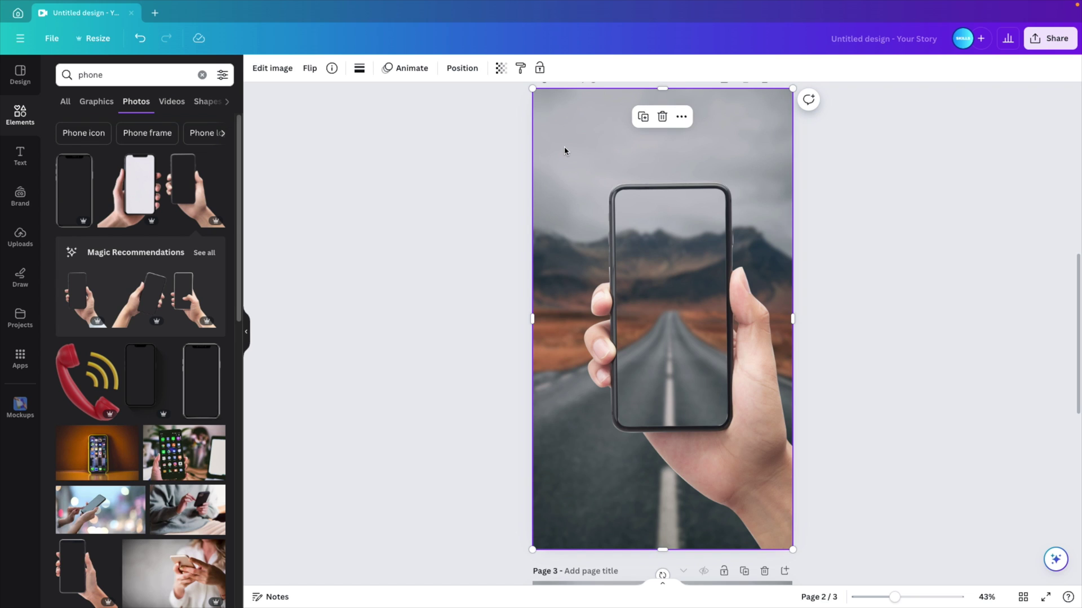
click(742, 484)
click(933, 417)
scroll(933, 416, up, 3)
scroll(932, 416, up, 4)
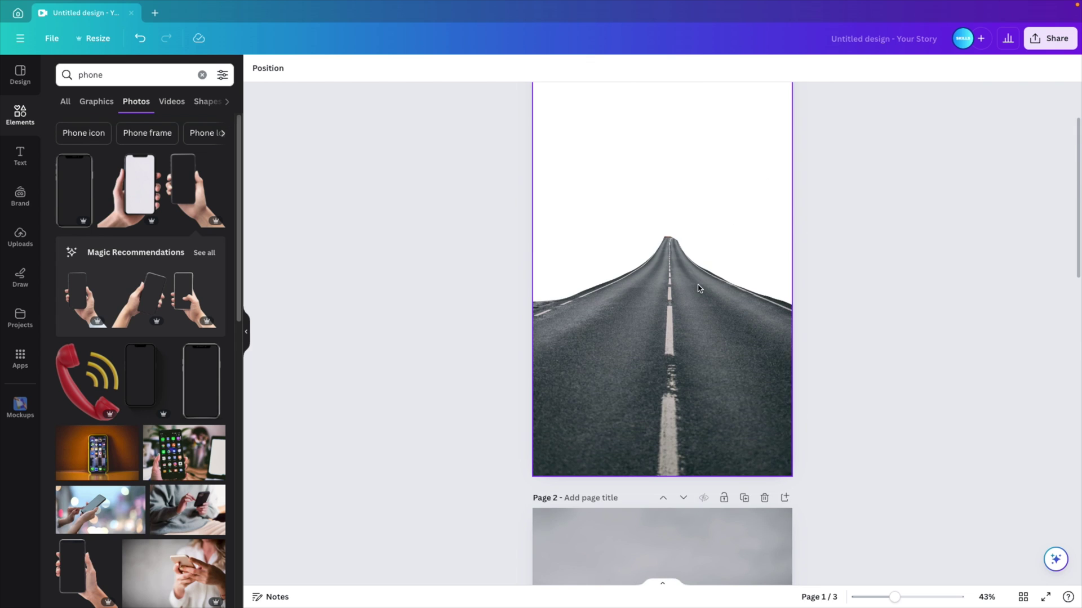
Paste page 1's road cut-out onto page 2 and snap it to the page centre
click(675, 352)
scroll(740, 349, down, 4)
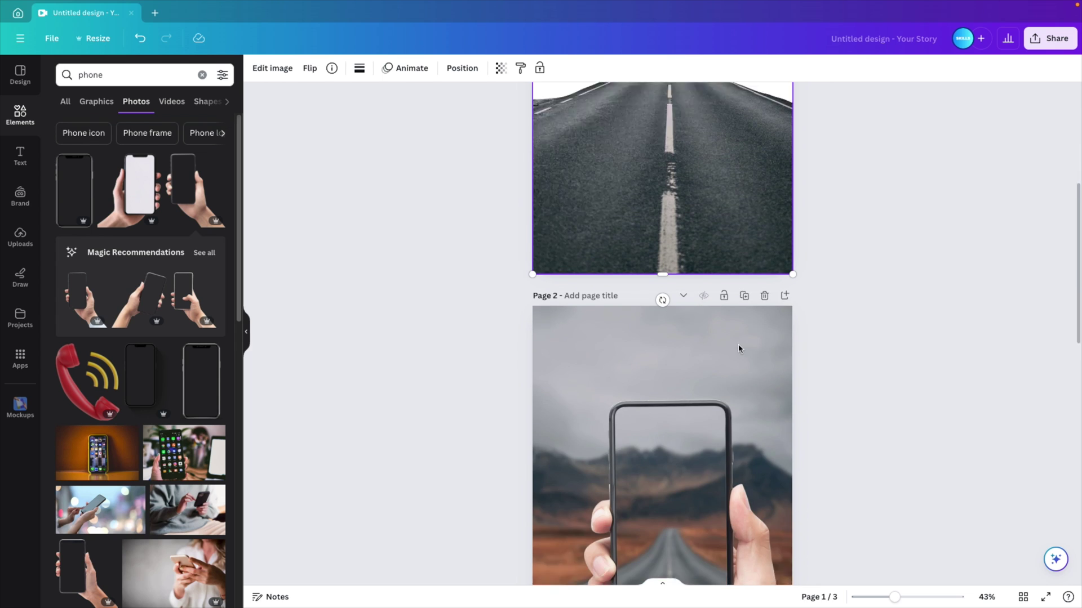
key(ctrl+x)
key(ctrl+v)
scroll(740, 348, down, 1)
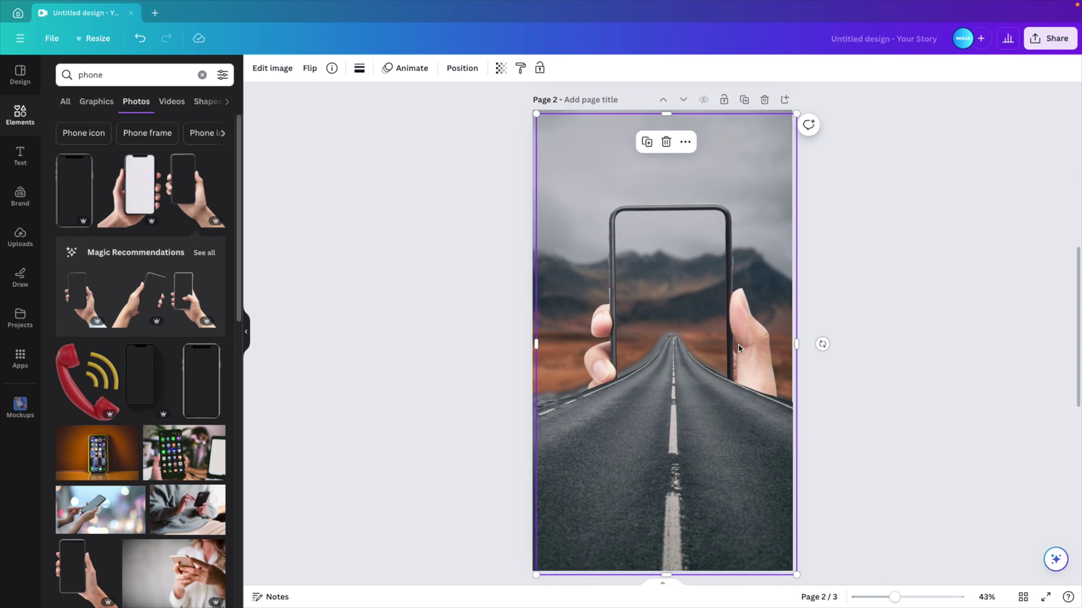
drag(714, 464, 710, 460)
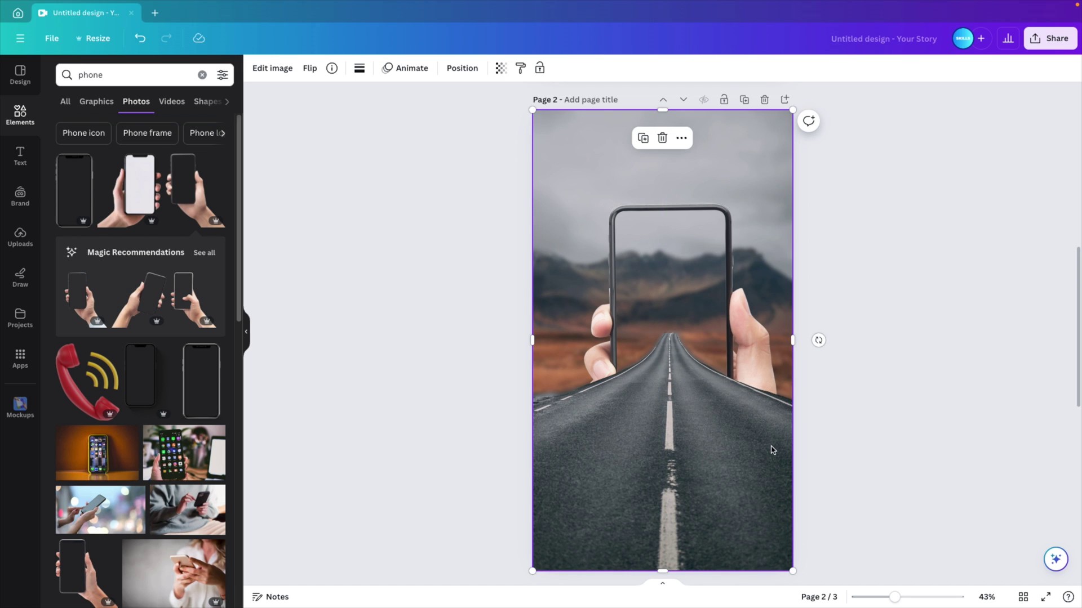
scroll(772, 450, down, 2)
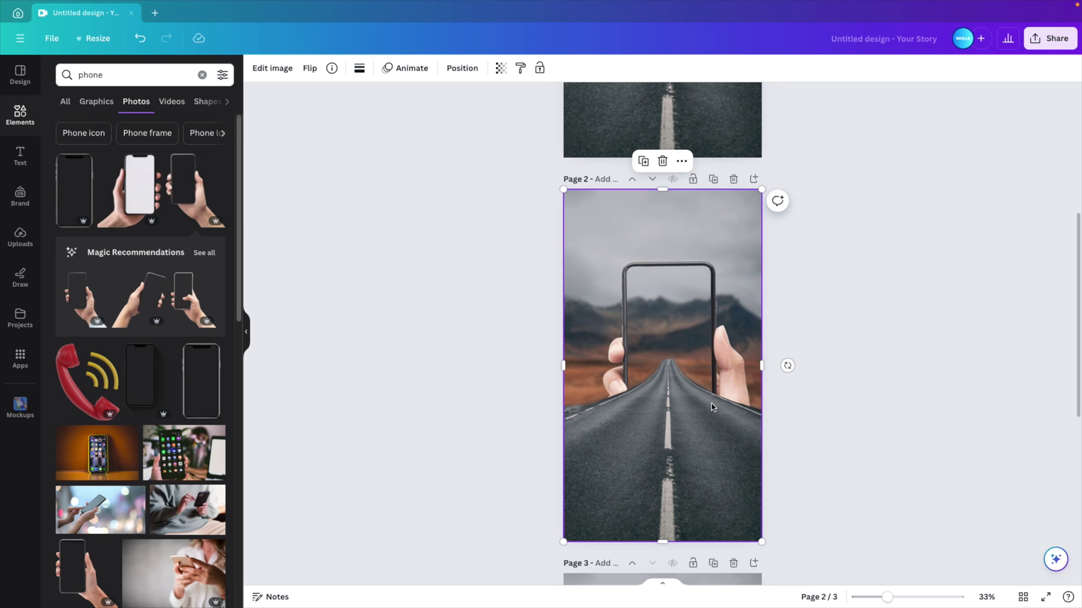
click(865, 335)
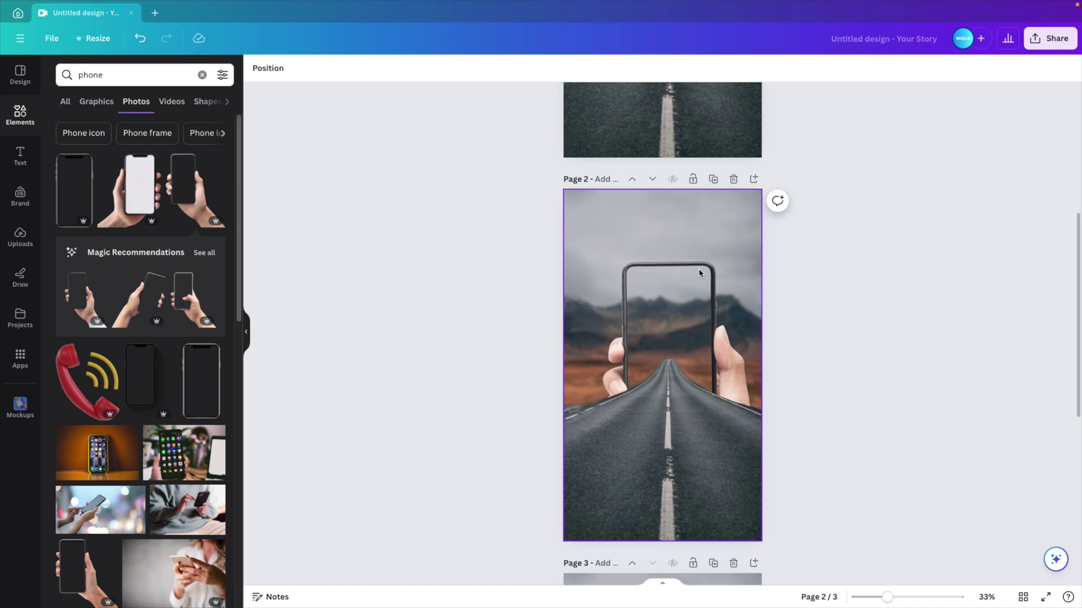
scroll(713, 372, down, 5)
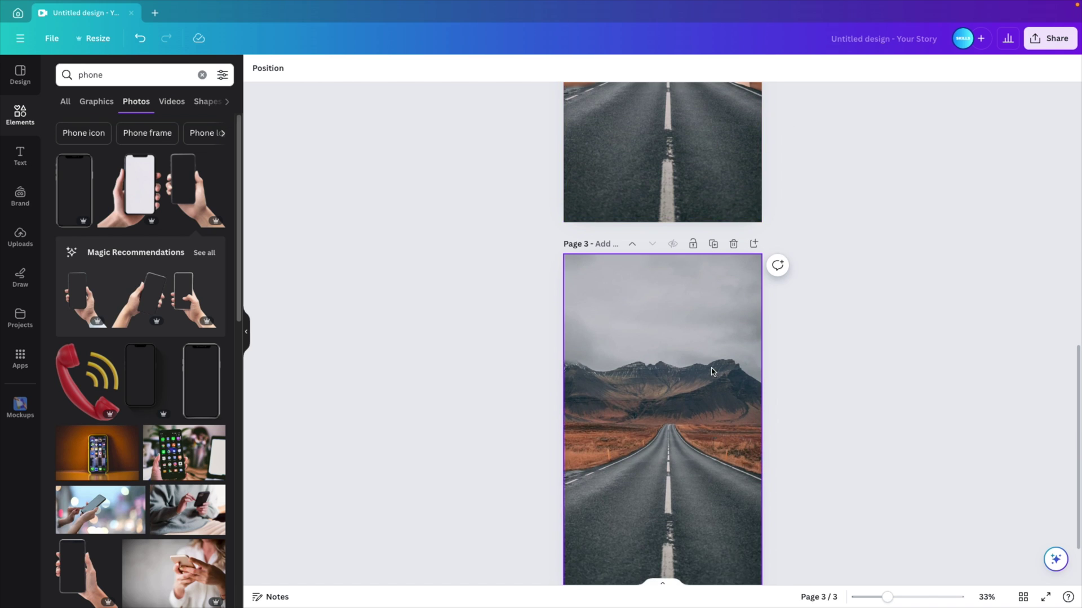
Centre the sharp road photo and move its layer below the hand-and-phone image
click(655, 385)
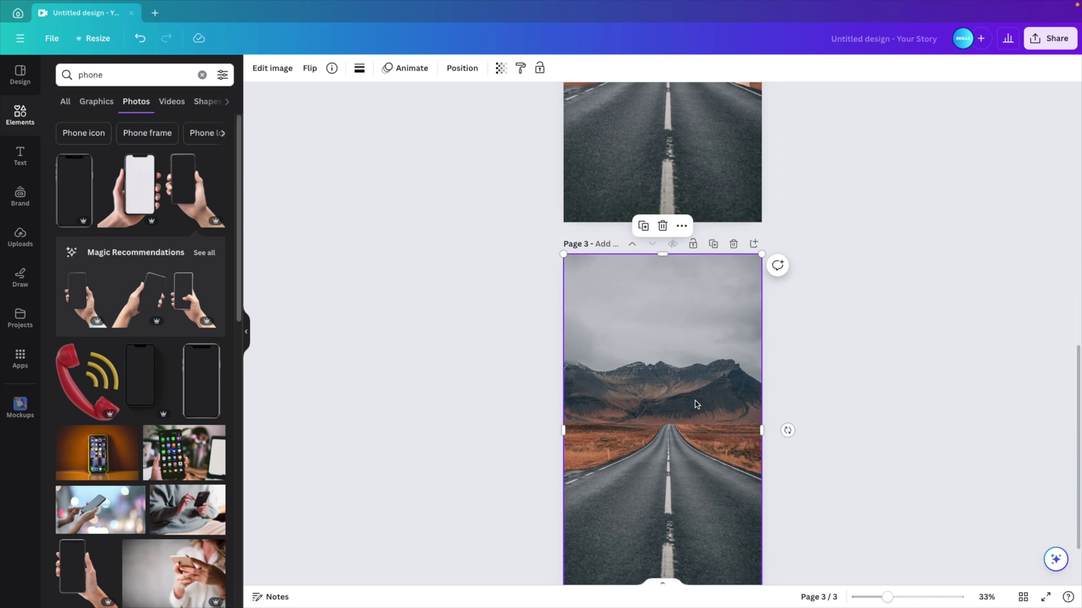
scroll(696, 405, up, 4)
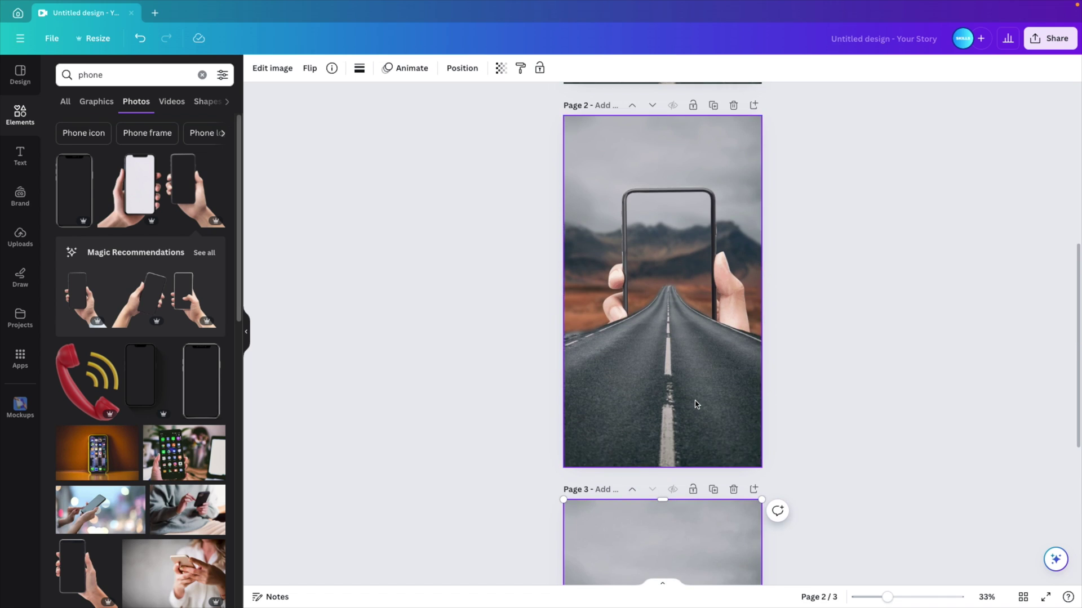
drag(697, 393, 691, 385)
click(462, 69)
click(188, 69)
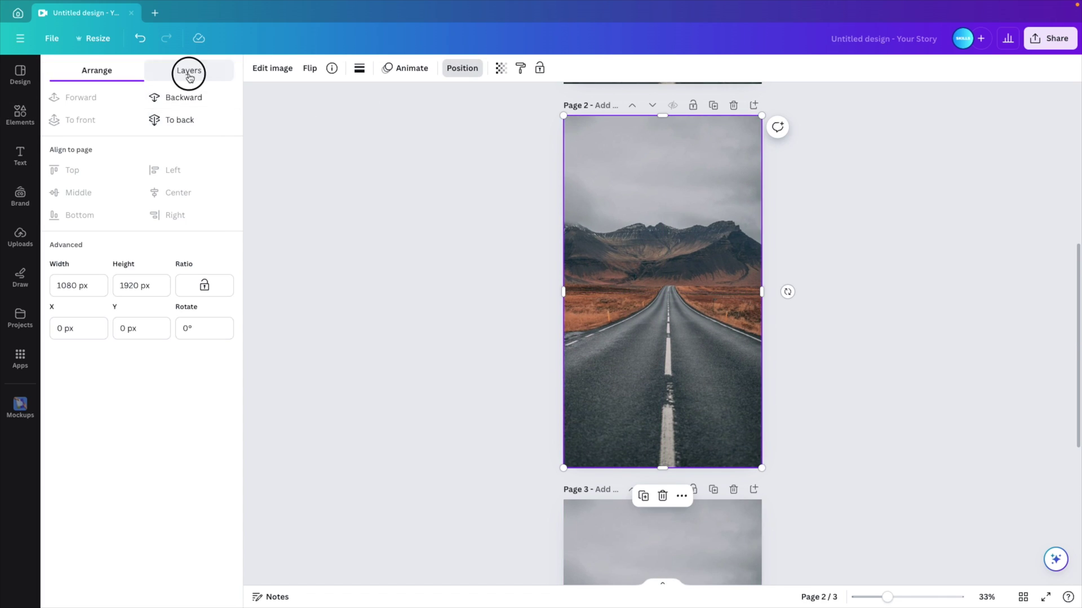
drag(165, 144, 164, 232)
click(145, 246)
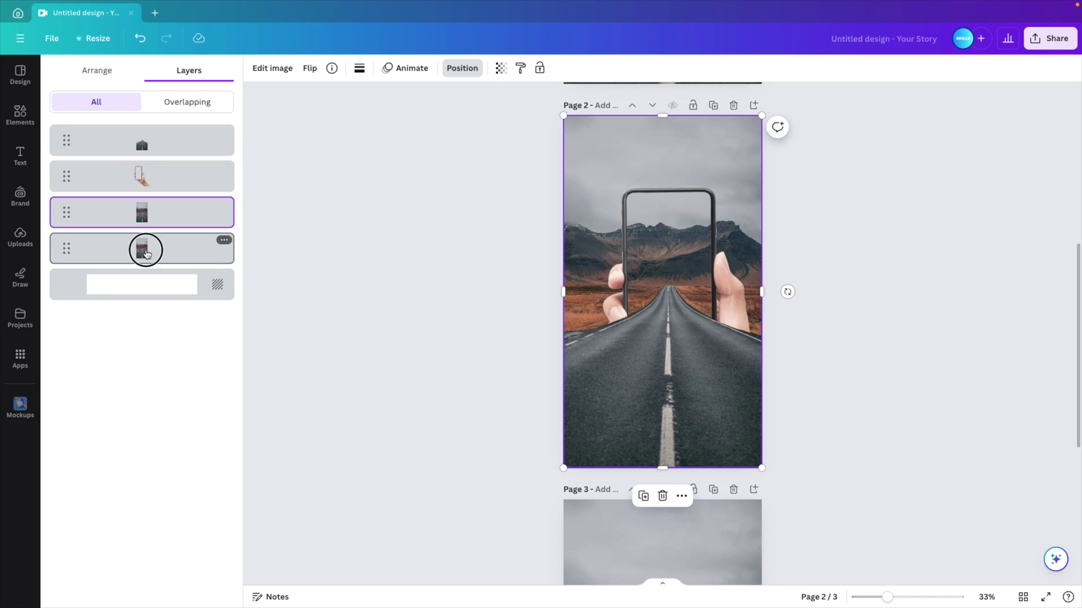
click(877, 184)
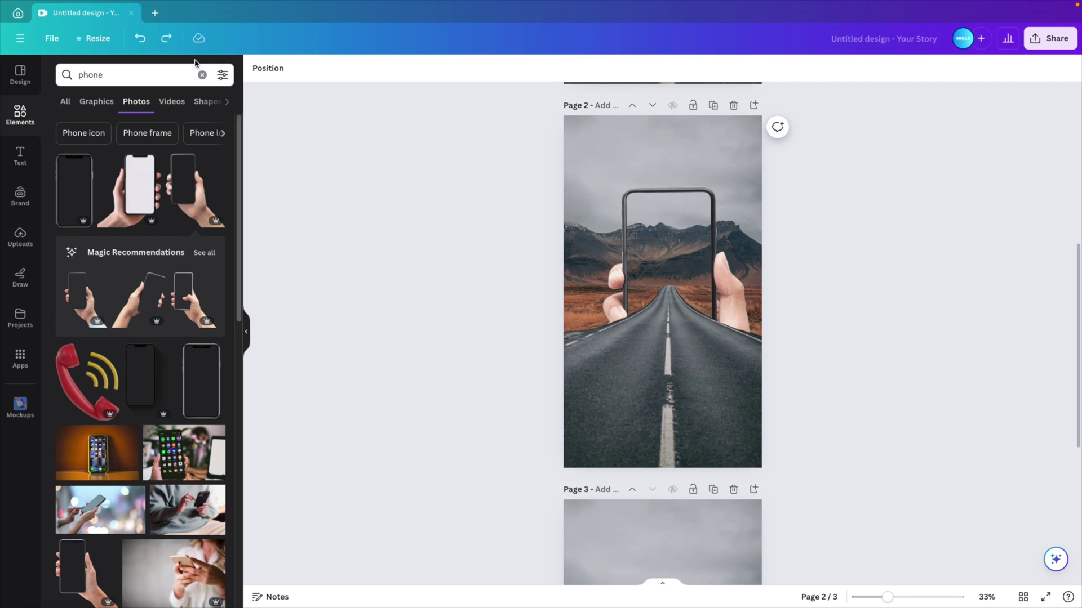
Crop the upper road image's left, top and right edges in to the phone's outline
click(273, 72)
click(145, 220)
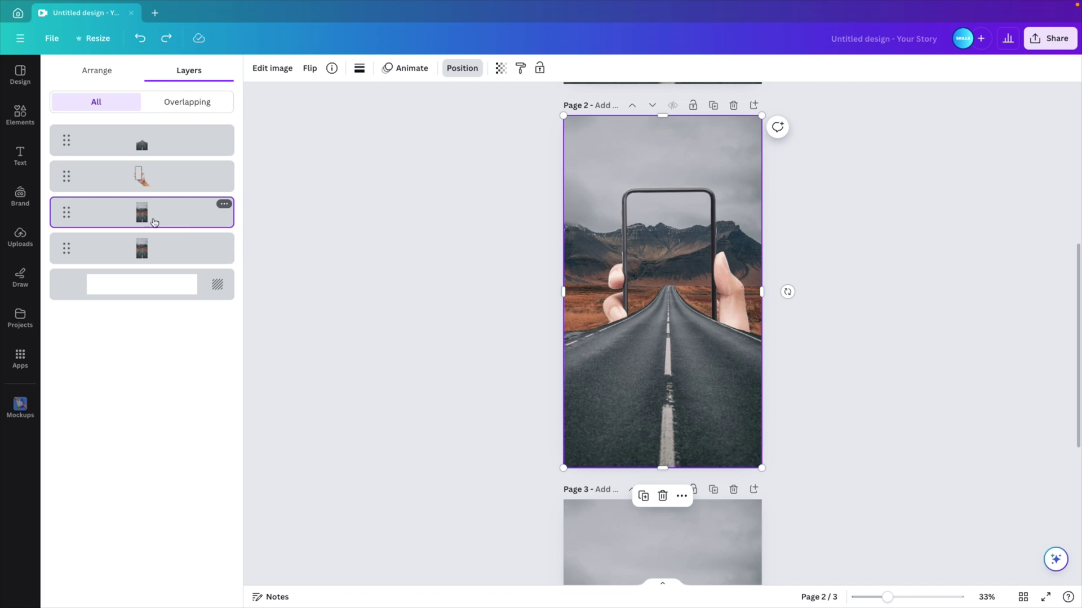
drag(564, 293, 608, 294)
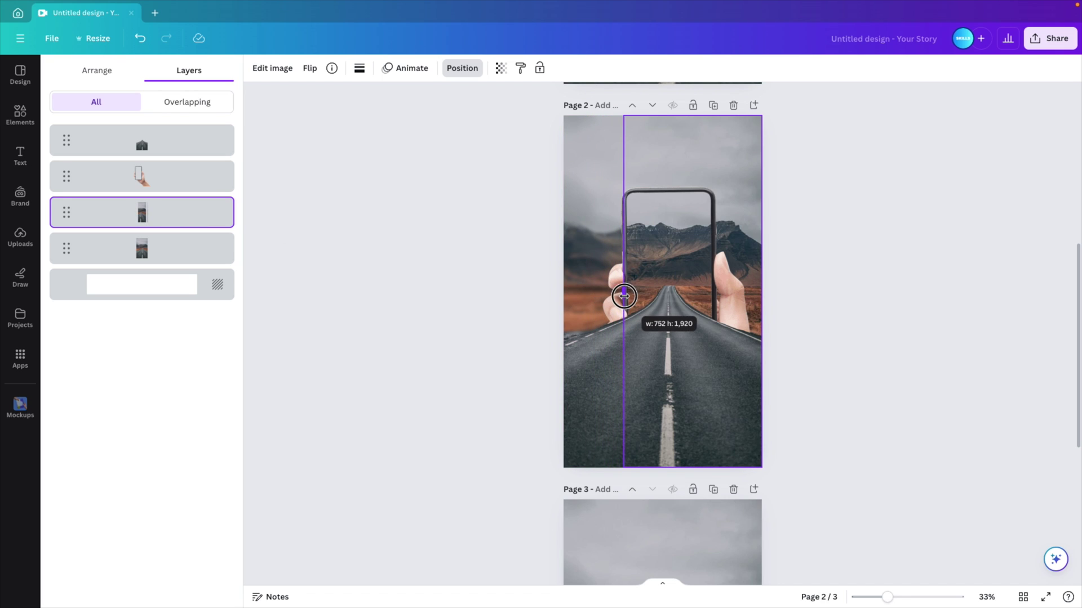
drag(624, 295, 626, 296)
drag(693, 116, 688, 193)
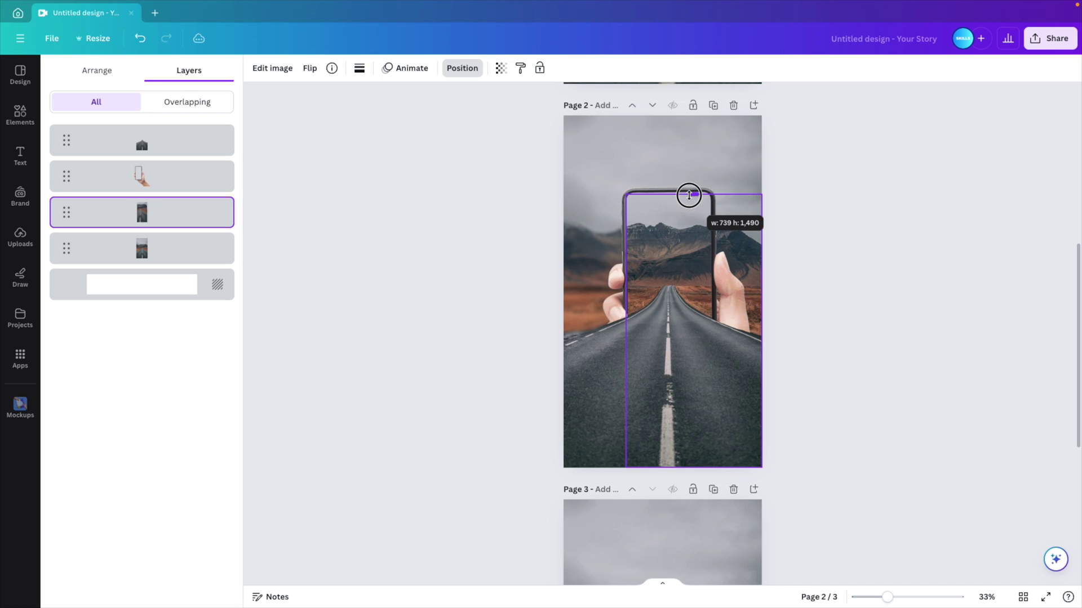
drag(761, 330, 714, 330)
click(867, 317)
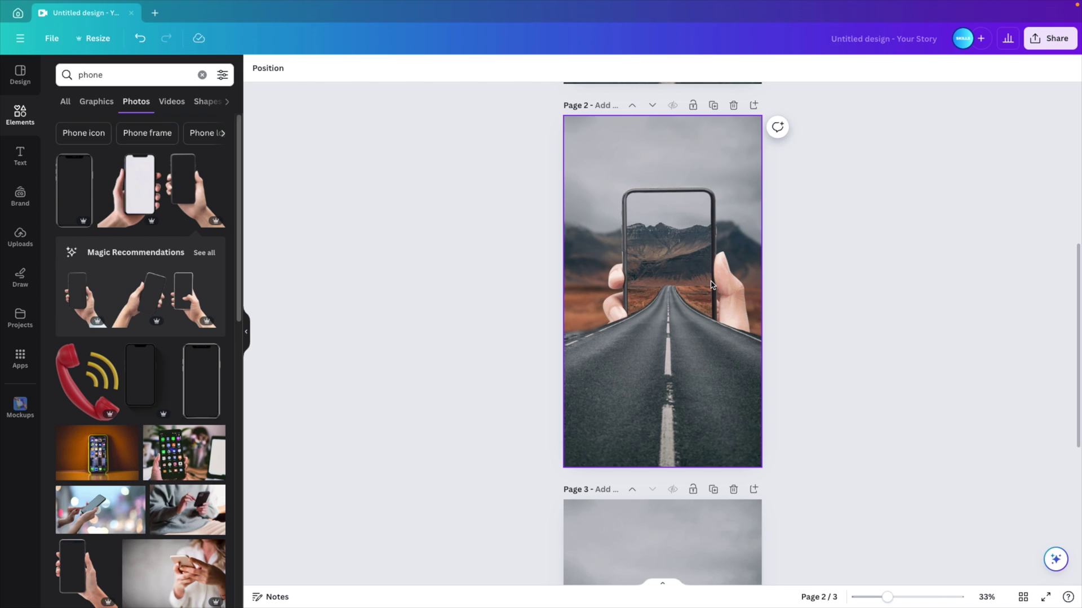
Raise the hand-and-phone photo and enlarge it to 1,441 × 1,782
mouse_move(729, 270)
mouse_down()
mouse_move(721, 244)
mouse_move(723, 256)
mouse_up()
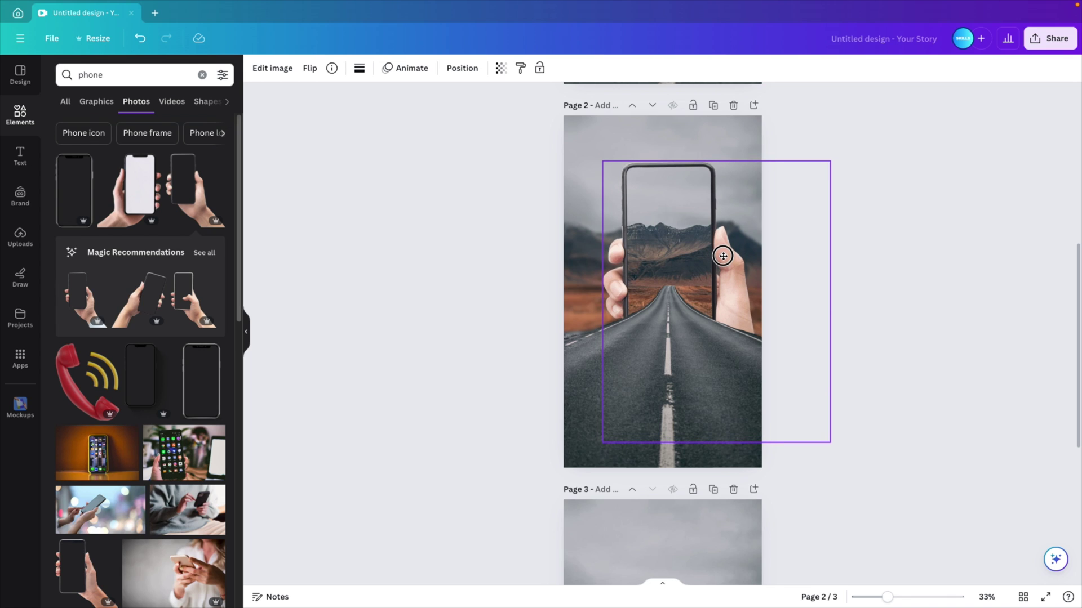
drag(830, 161, 857, 154)
click(933, 318)
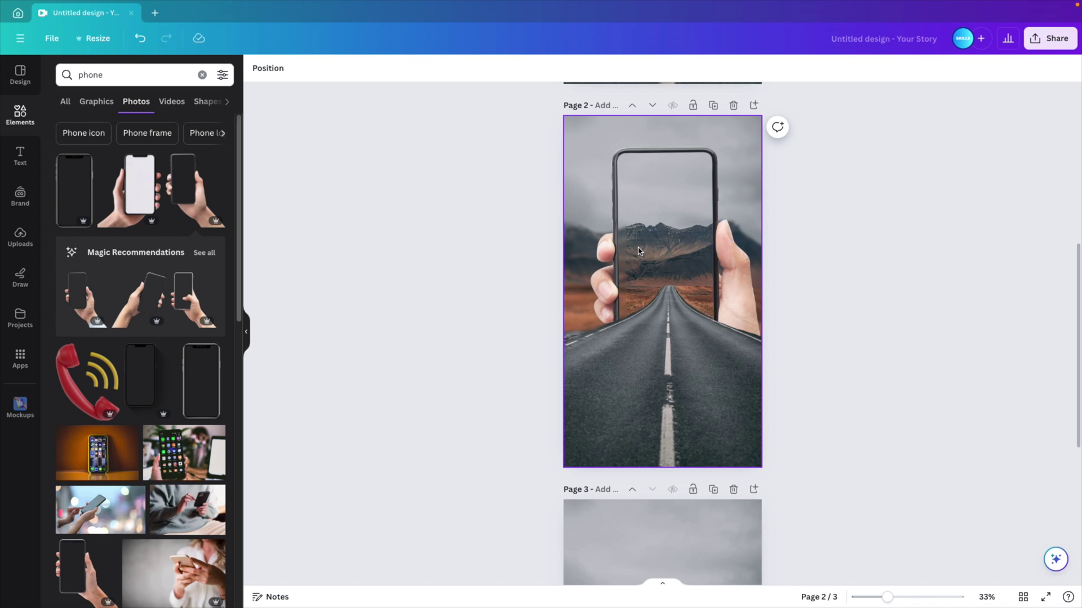
click(281, 68)
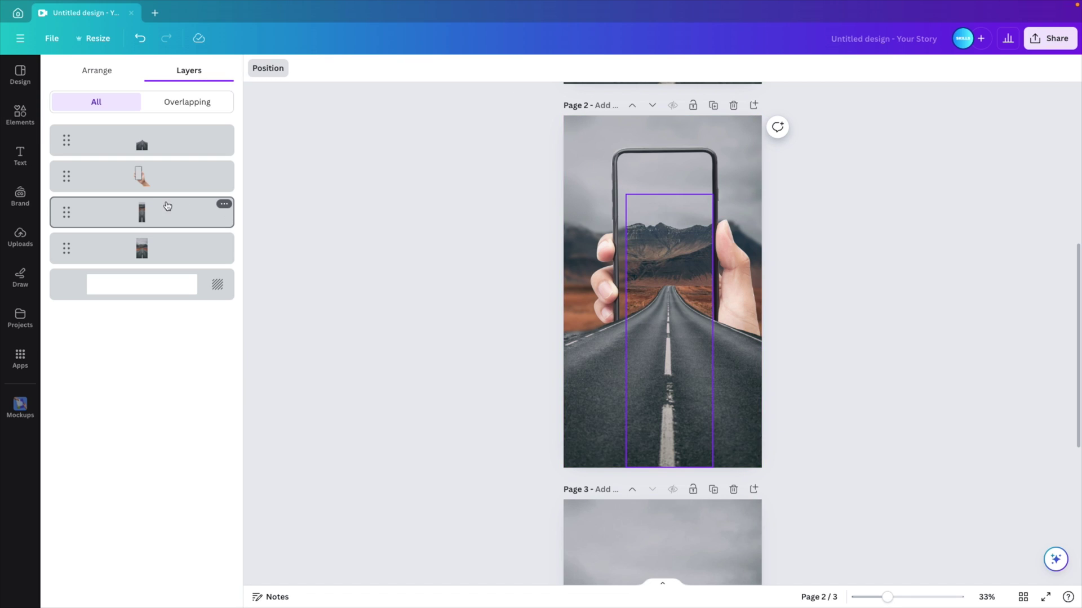
Widen the road strip left and extend it up to the phone top, at 524 × 1,616
click(152, 215)
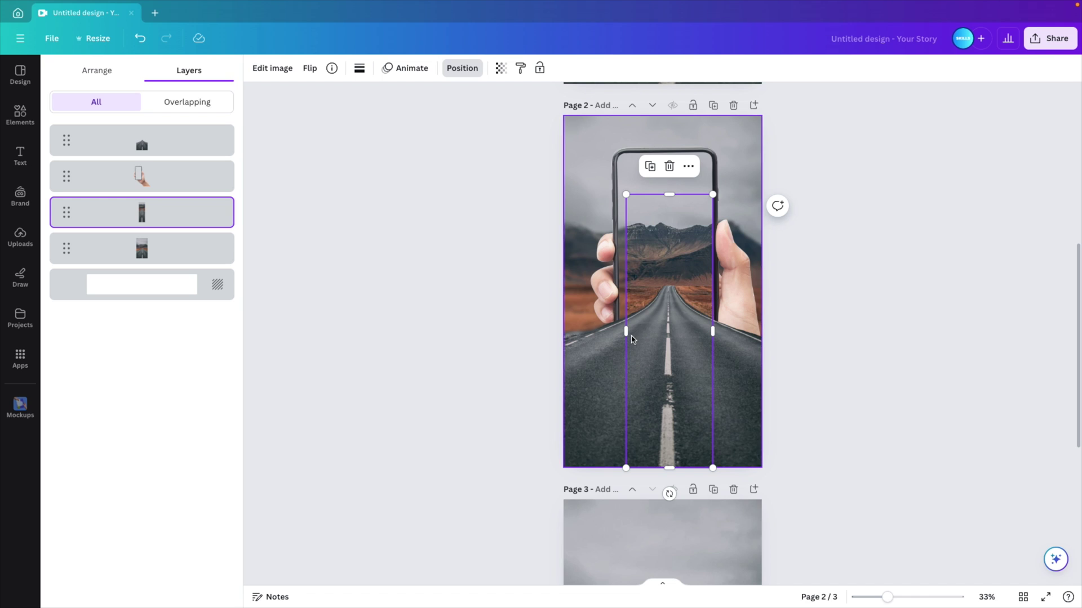
drag(625, 332, 616, 331)
drag(664, 198, 664, 154)
click(915, 268)
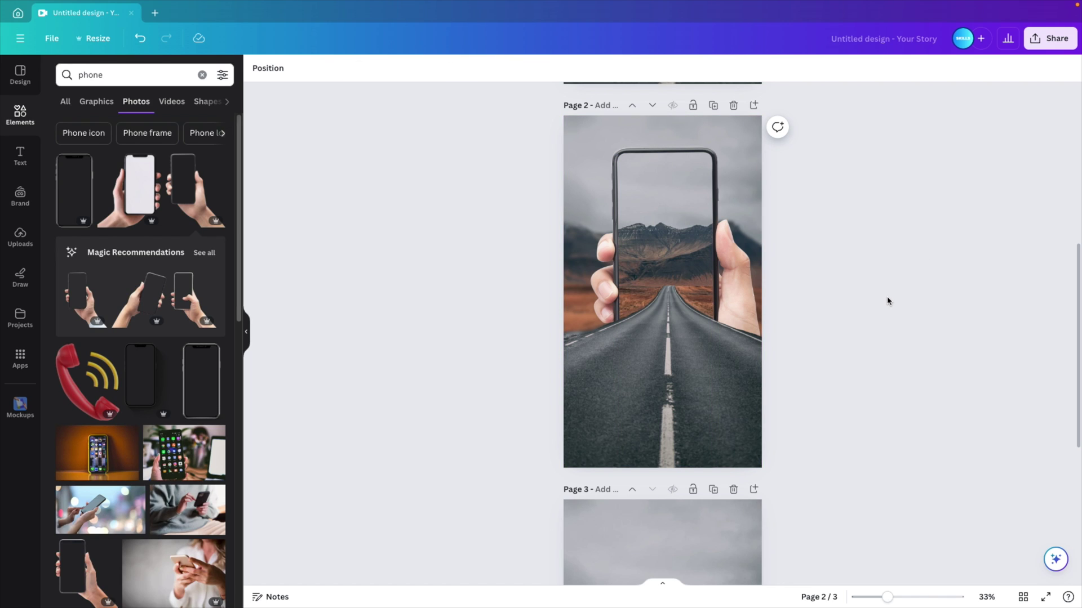
Add the 'Coffee person' text combination and move it lower, over the road
click(20, 155)
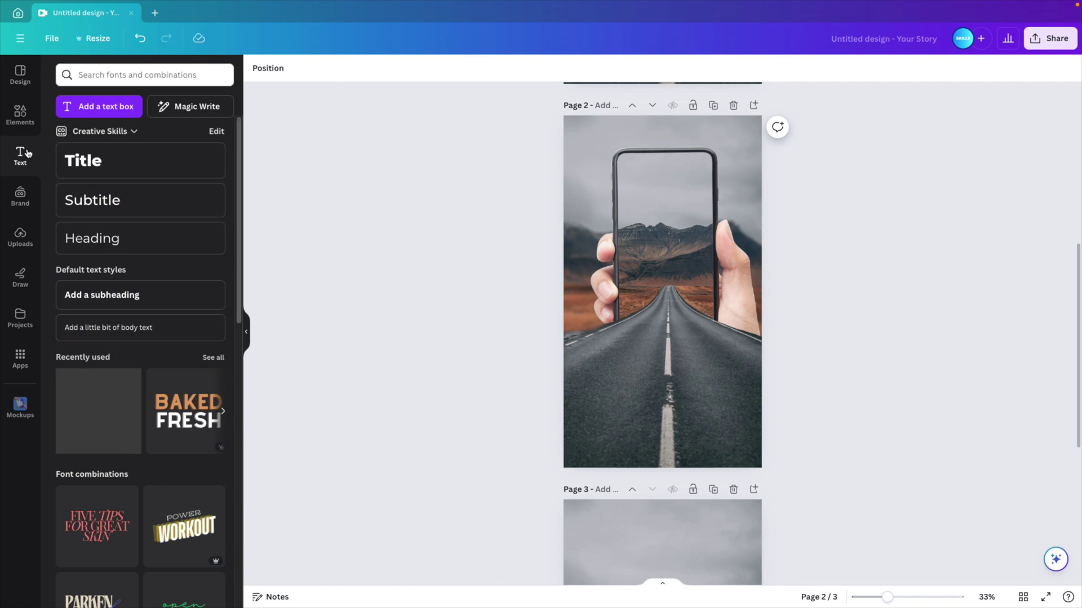
scroll(179, 428, down, 2)
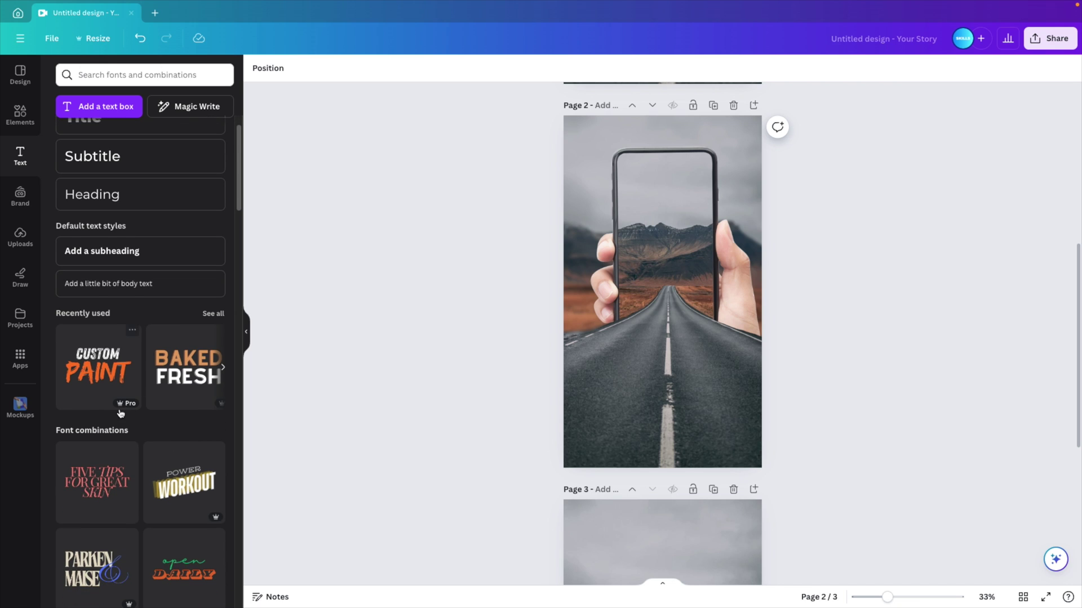
scroll(120, 413, down, 5)
scroll(102, 401, down, 4)
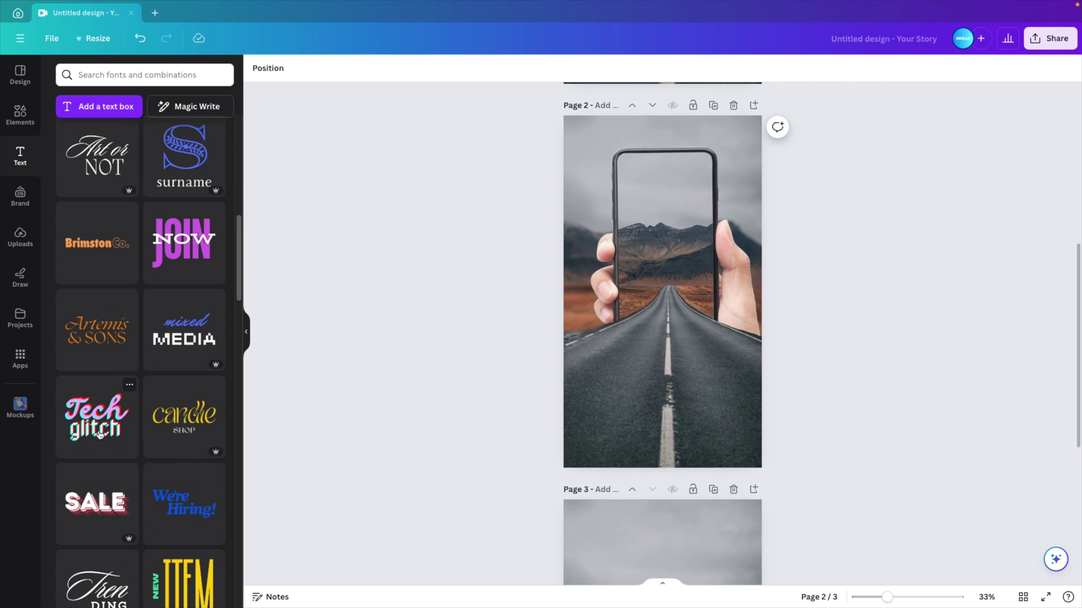
scroll(101, 432, down, 5)
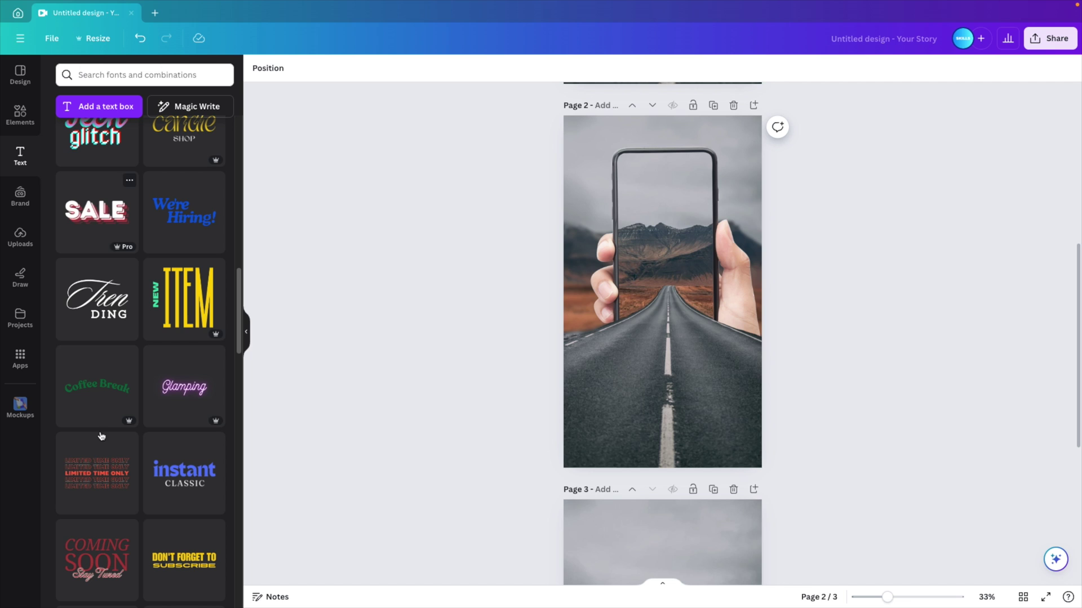
scroll(96, 330, down, 4)
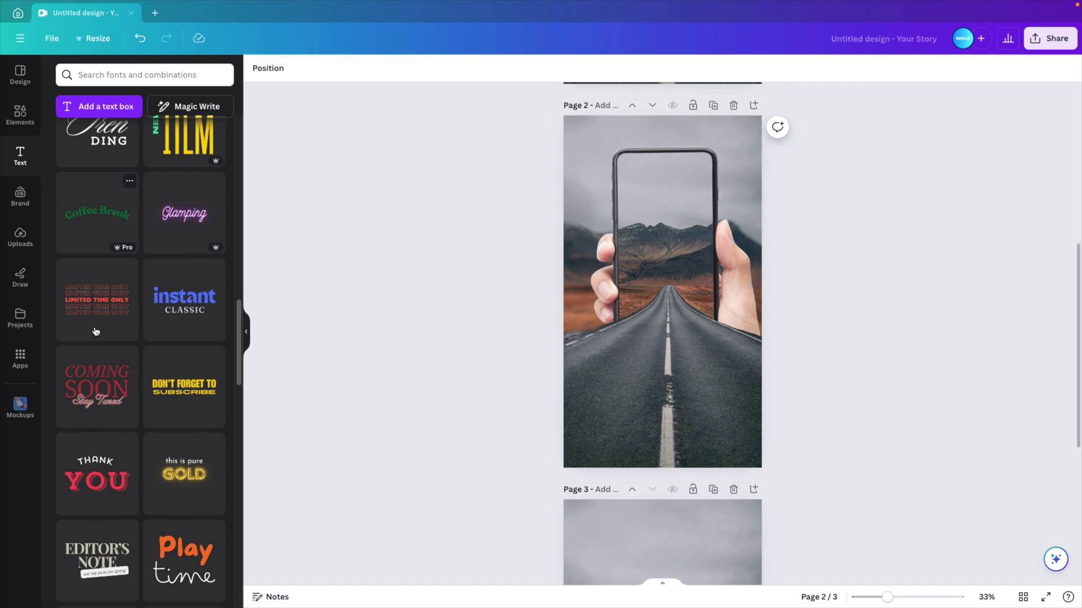
scroll(105, 376, down, 10)
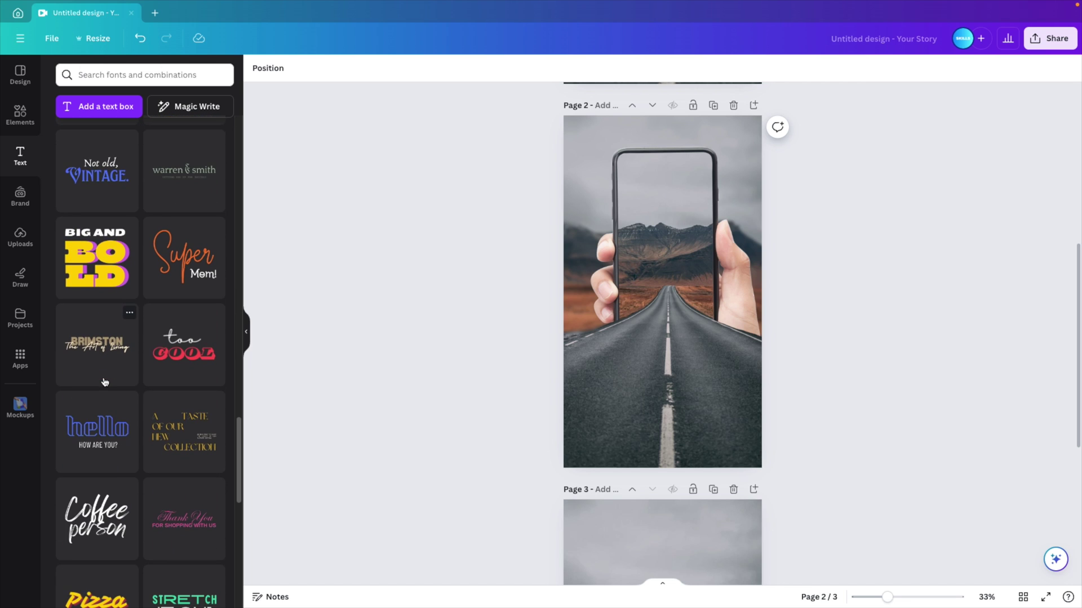
click(113, 445)
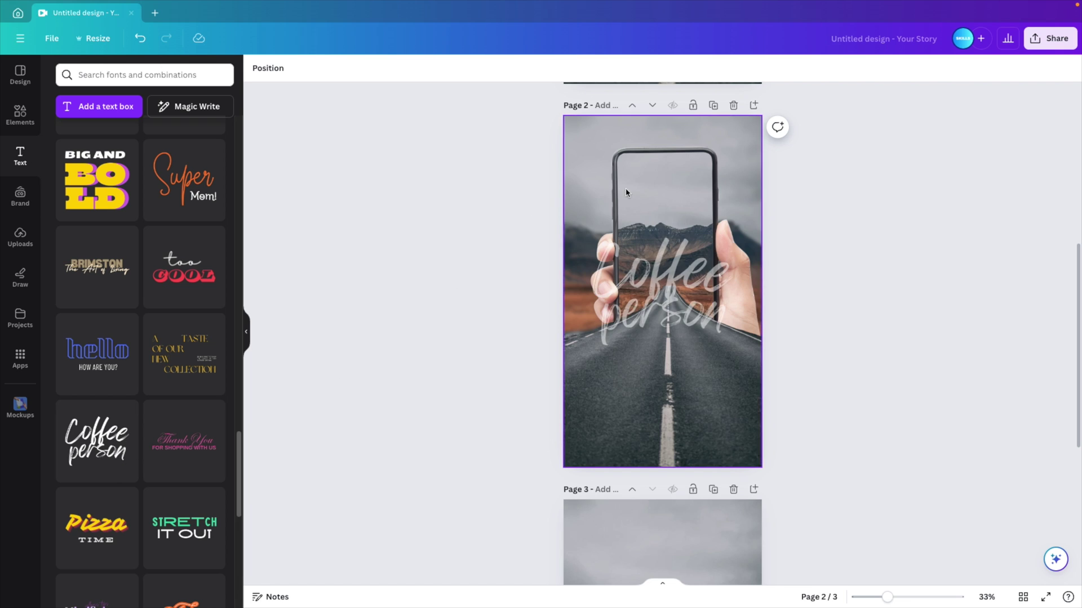
drag(670, 279, 668, 369)
Make the text white, retype it as 'Explore nature', and shrink it
click(417, 69)
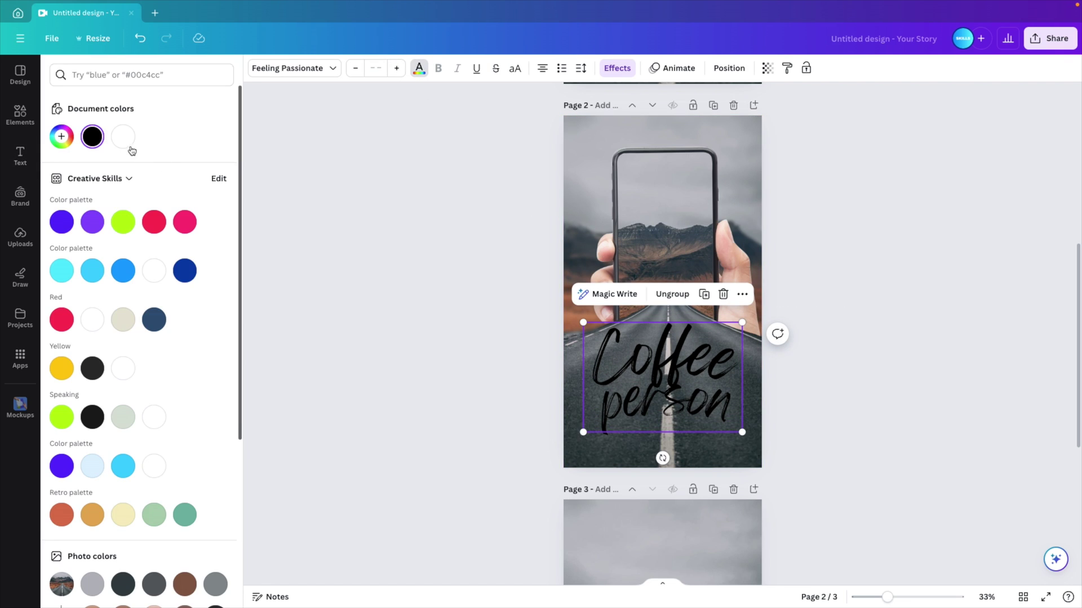
double_click(679, 362)
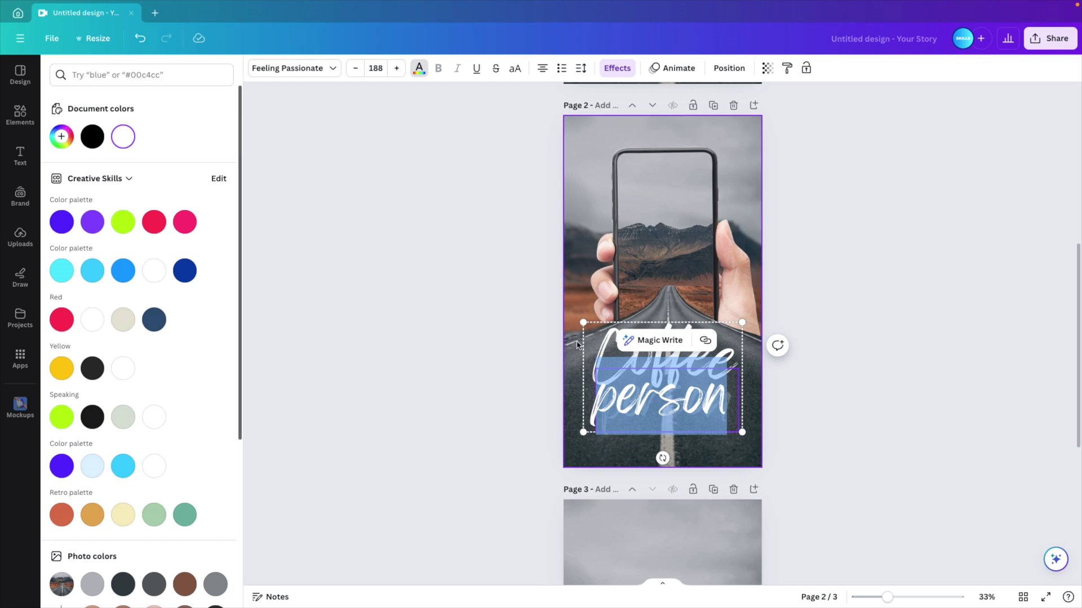
text(&xplore)
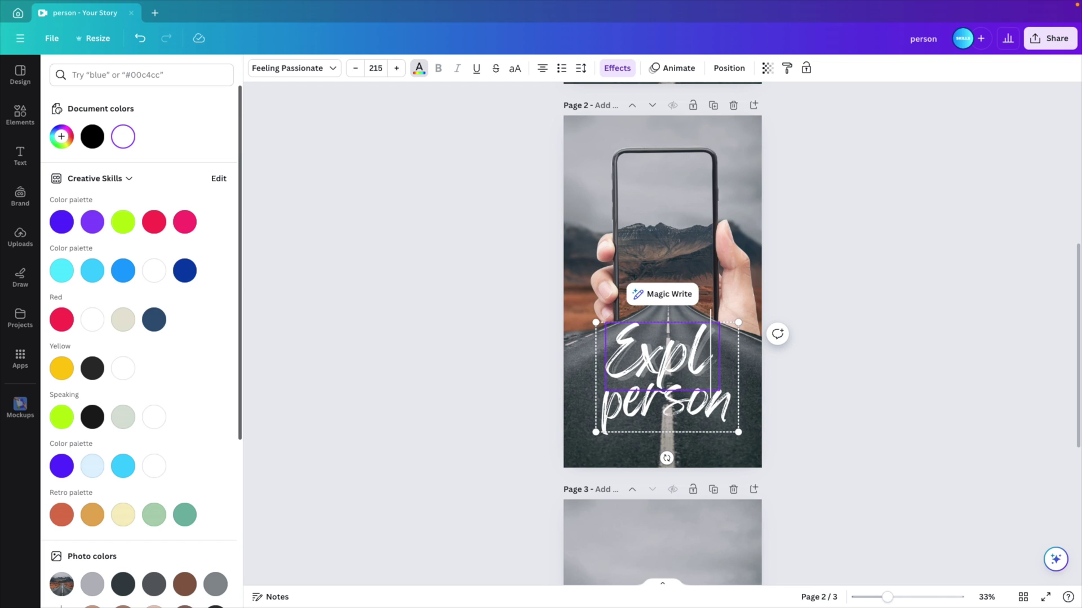
key(Down)
key(ctrl+shift+Left)
text(nature)
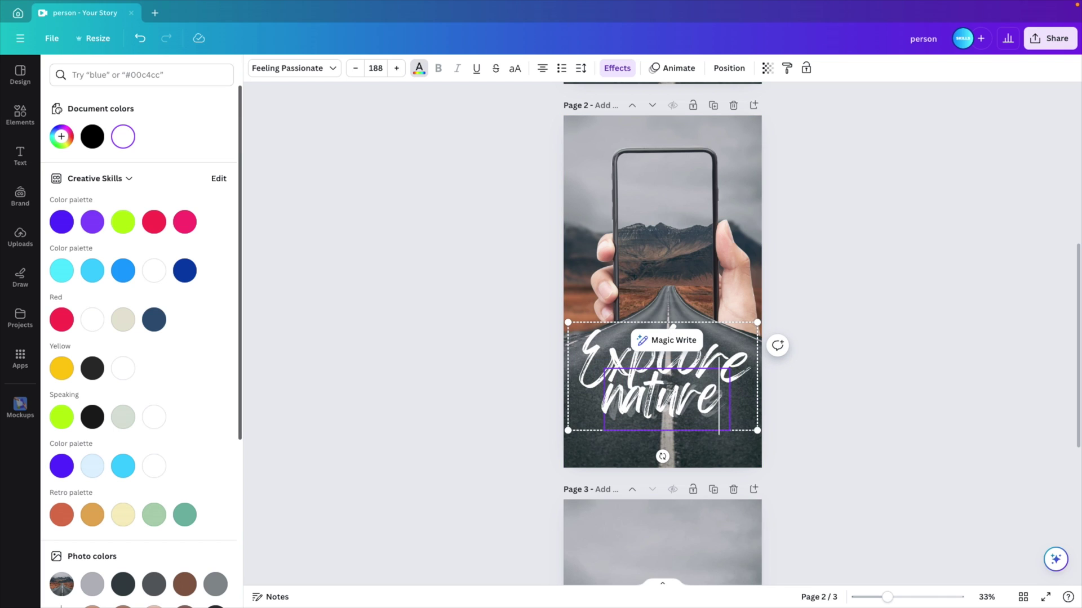
key(Escape)
drag(757, 322, 742, 346)
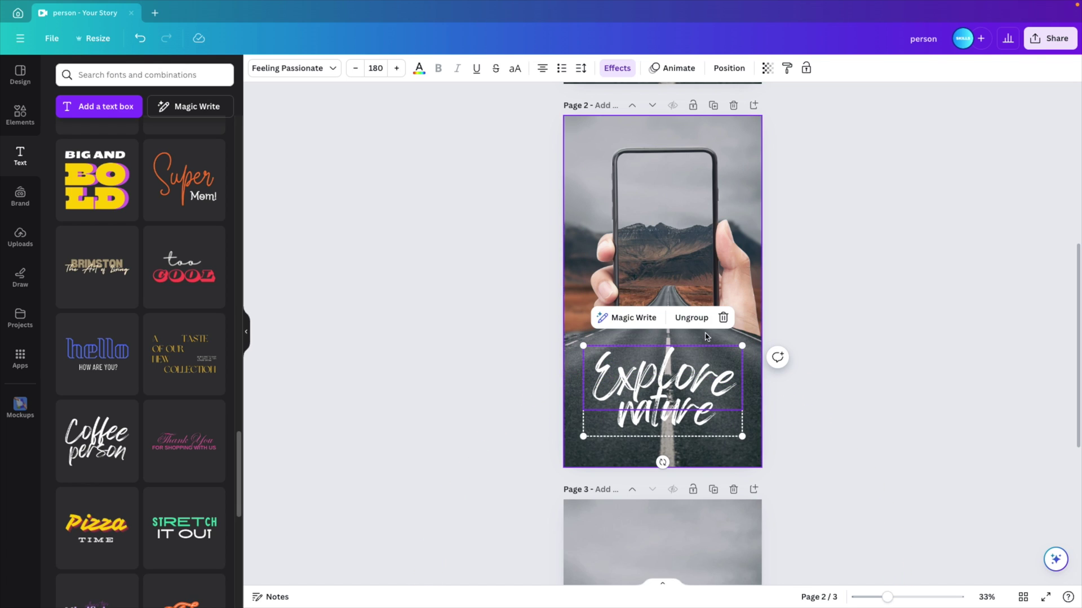
click(757, 348)
Erase the road's painted centre line with Magic Eraser at brush size 54
click(462, 68)
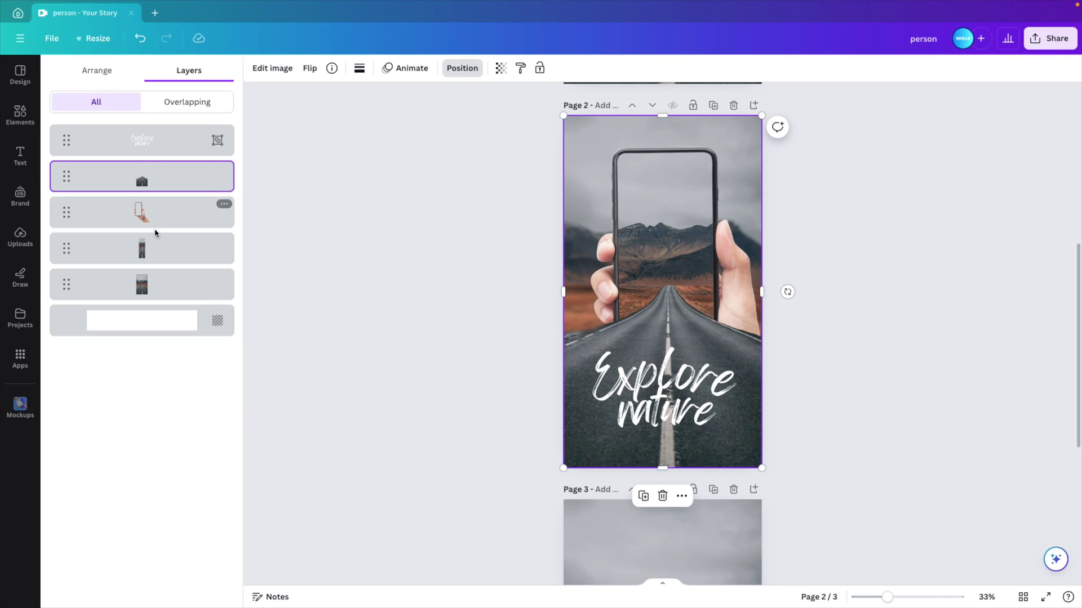
click(279, 70)
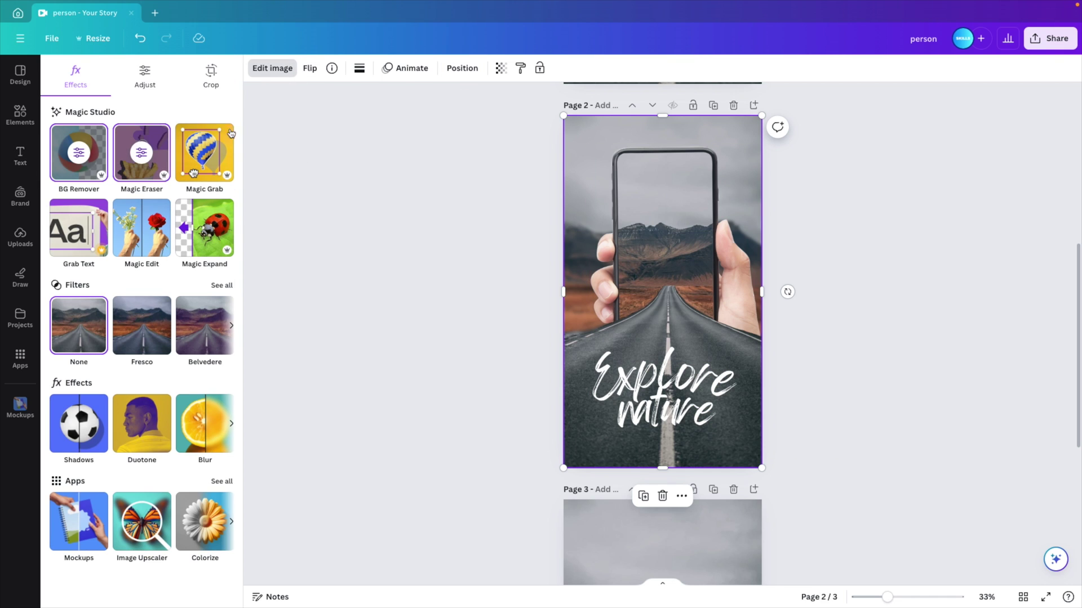
click(135, 157)
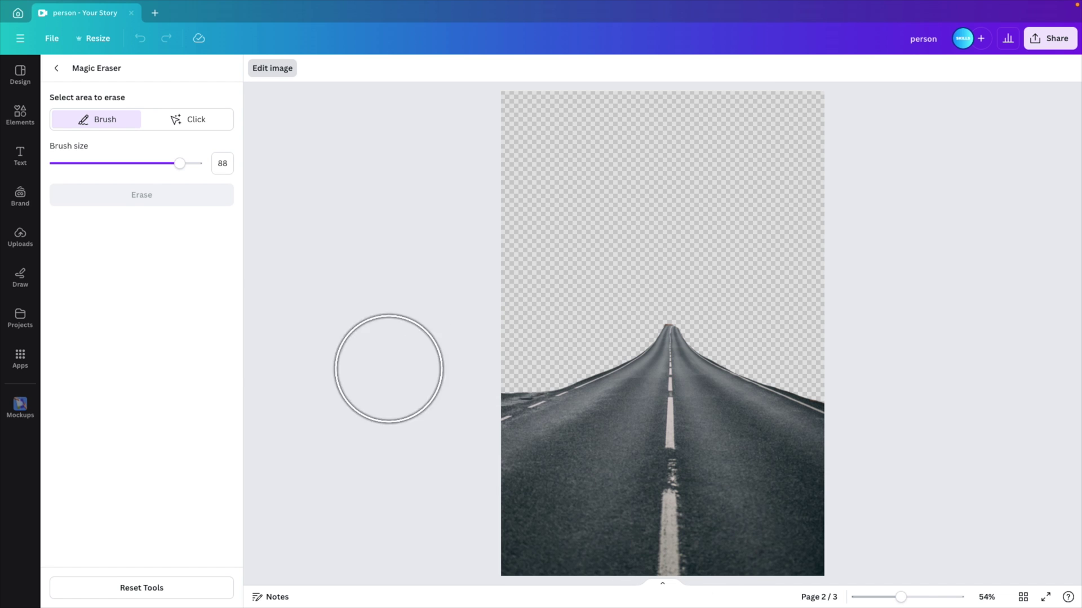
drag(184, 167, 131, 164)
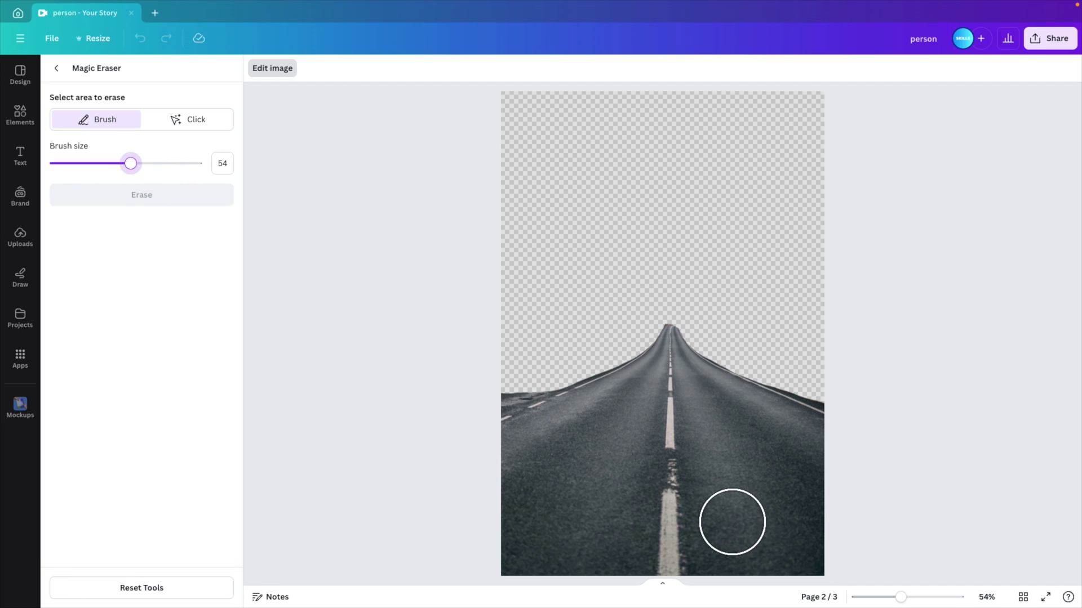
drag(671, 560, 669, 429)
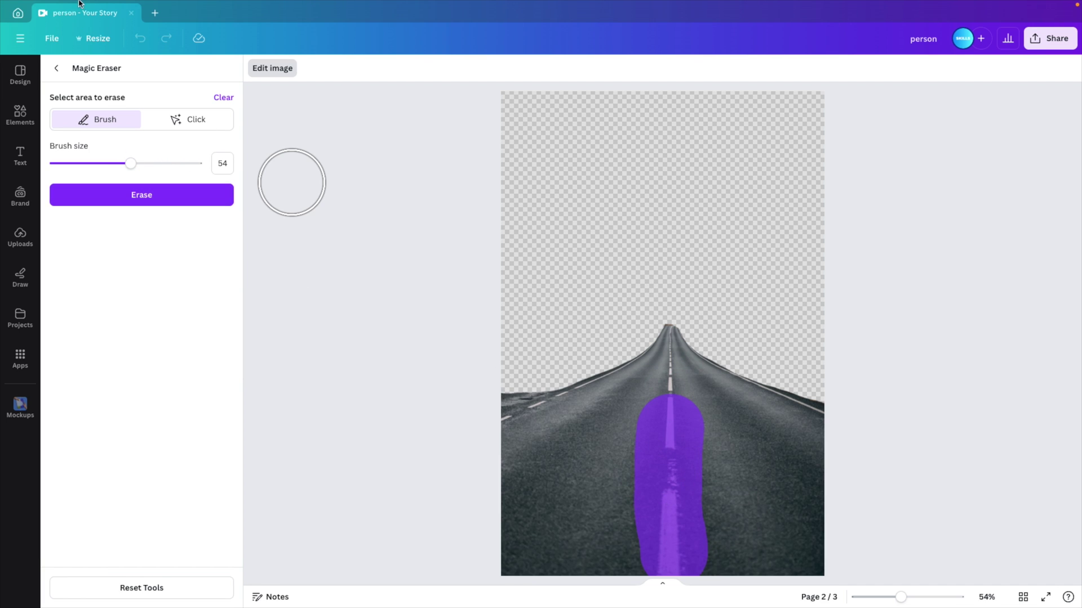
click(128, 196)
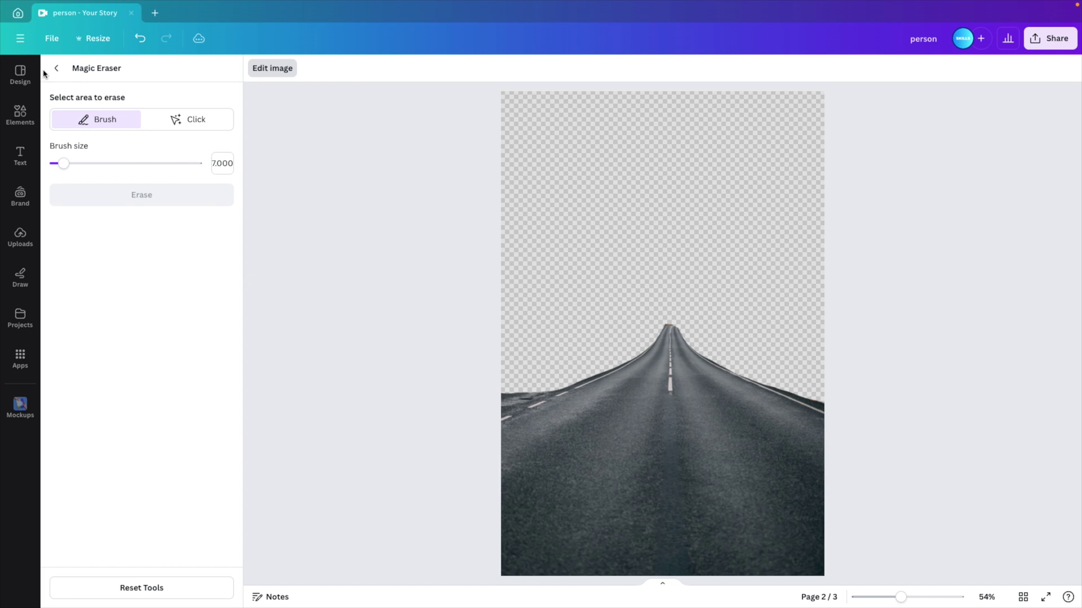
click(56, 69)
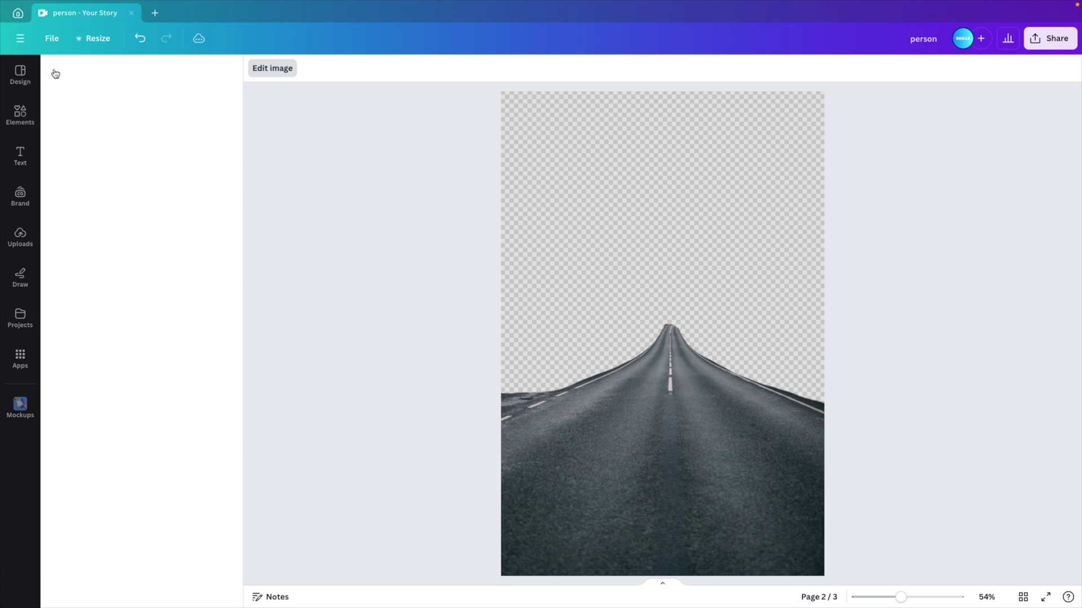
Enlarge the 'Explore nature' text to span the page width
click(730, 355)
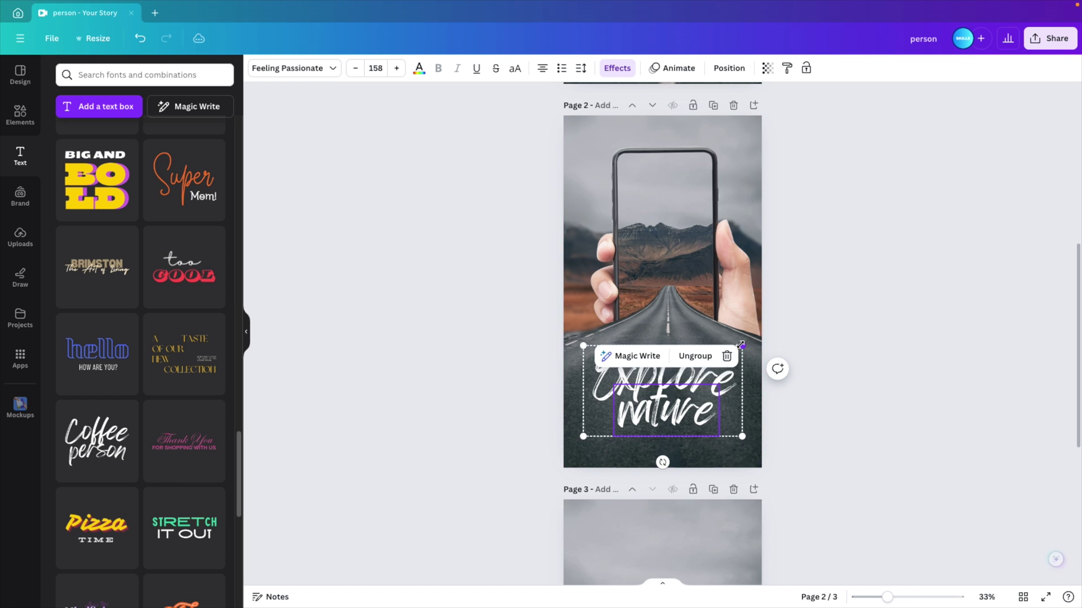
drag(741, 346, 761, 335)
click(794, 375)
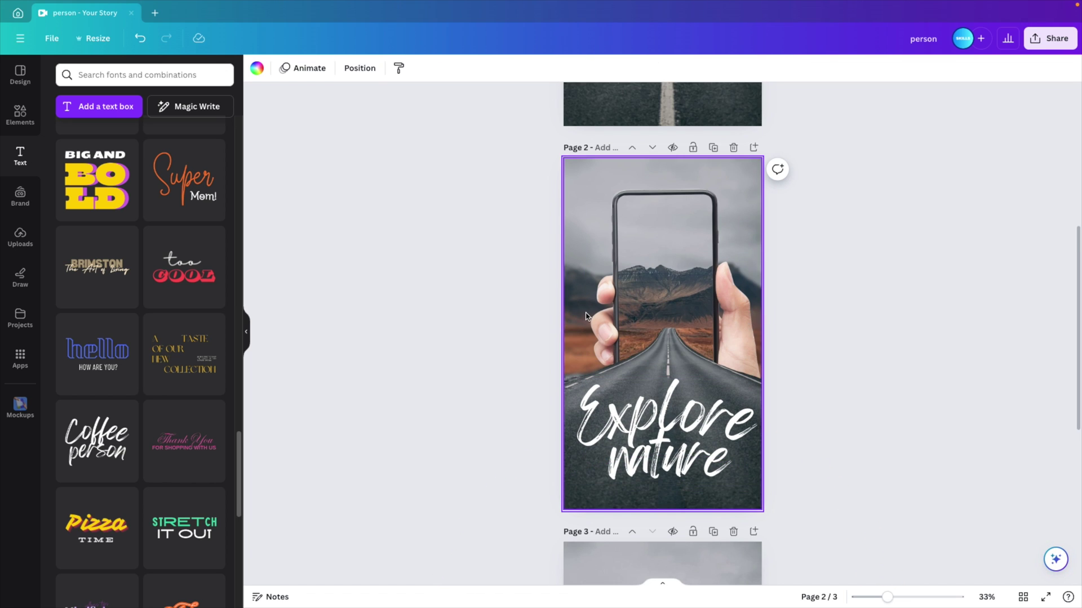
Adjust the hand photo: temperature 39, tint 13, brightness -41, contrast 16, lower highlights
click(359, 68)
click(160, 212)
click(265, 68)
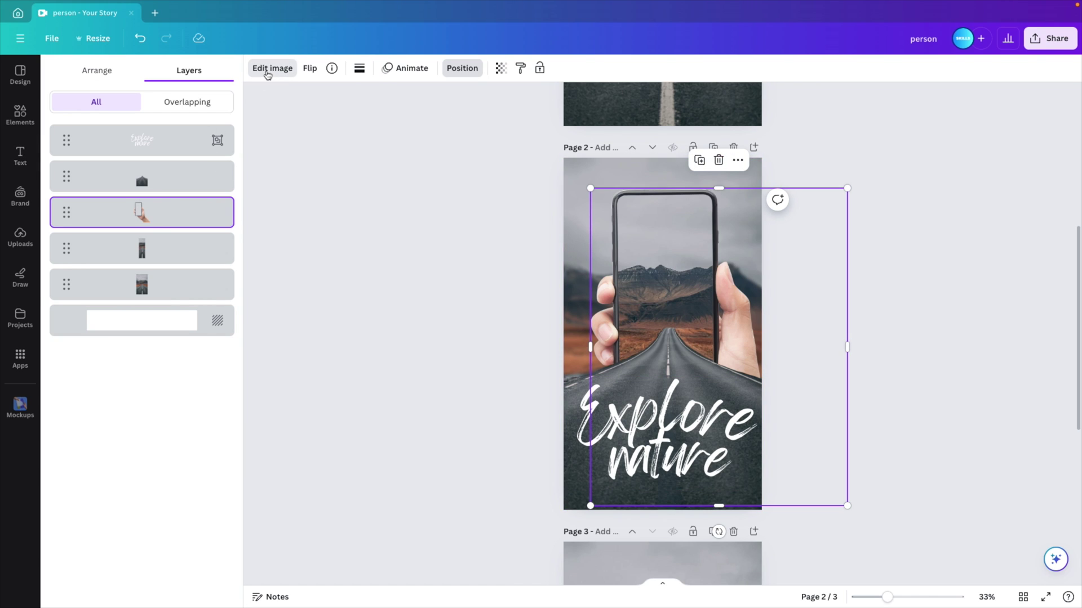
click(148, 83)
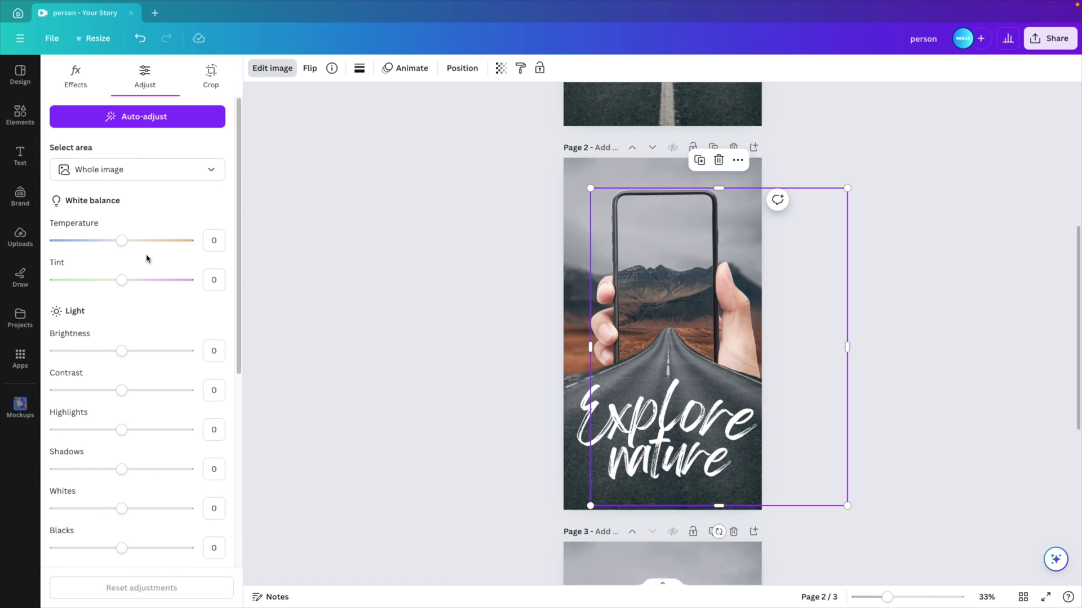
drag(126, 246, 129, 280)
drag(121, 351, 95, 350)
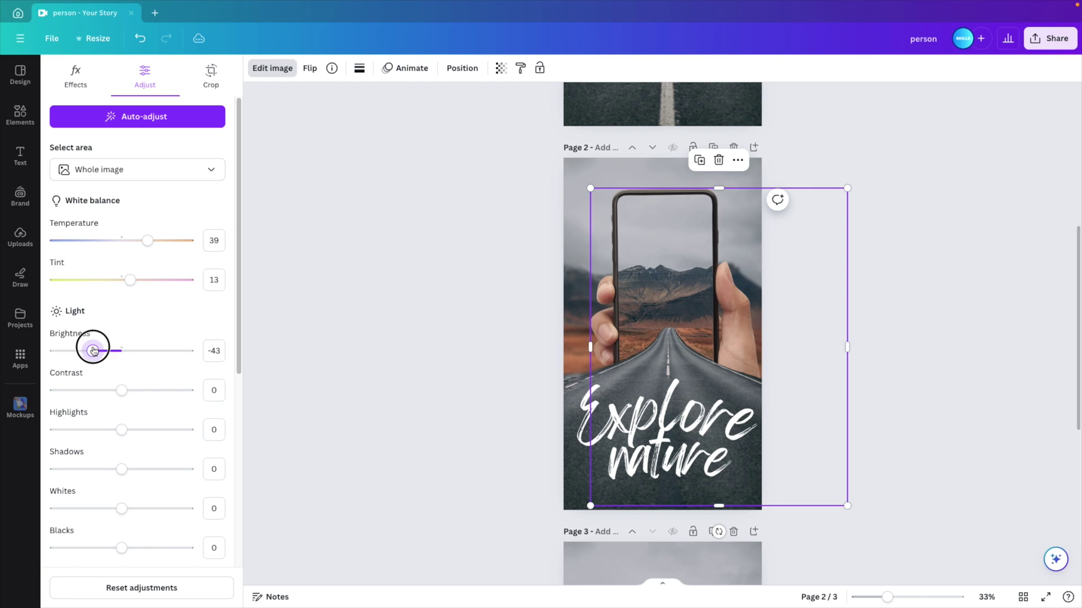
drag(121, 391, 133, 391)
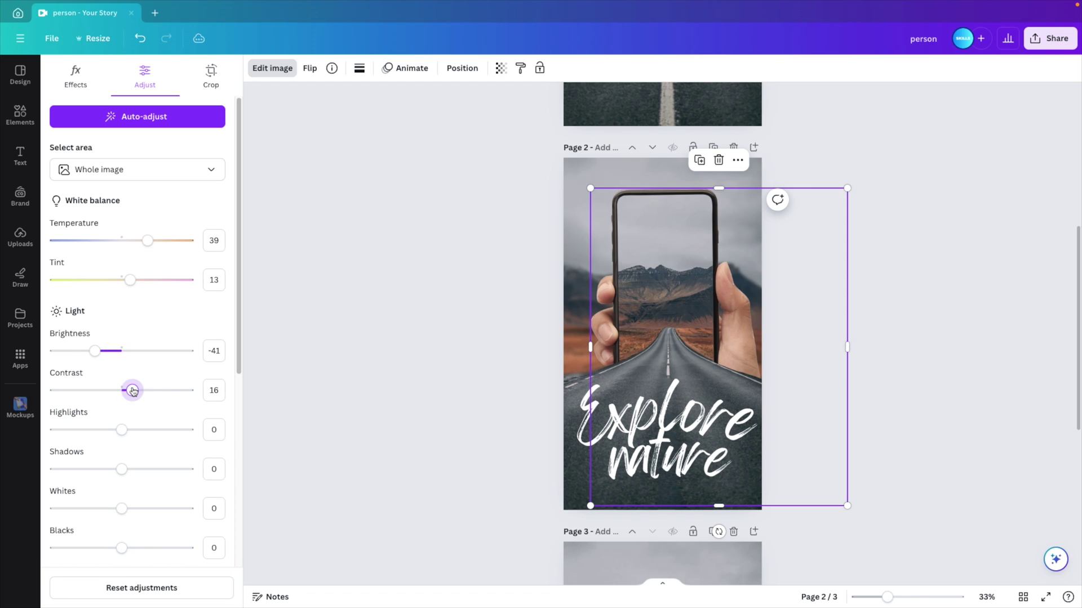
drag(125, 431, 111, 481)
Set the hand photo's shadows to -41, blacks to -15 and vibrance to 27
scroll(135, 432, down, 2)
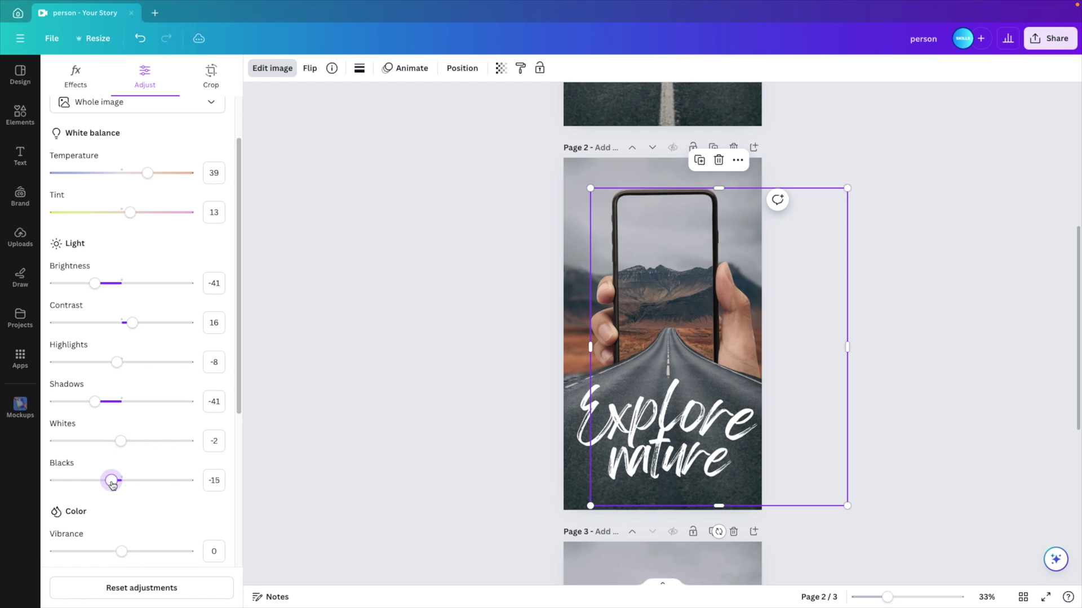
scroll(121, 479, down, 1)
scroll(121, 480, down, 3)
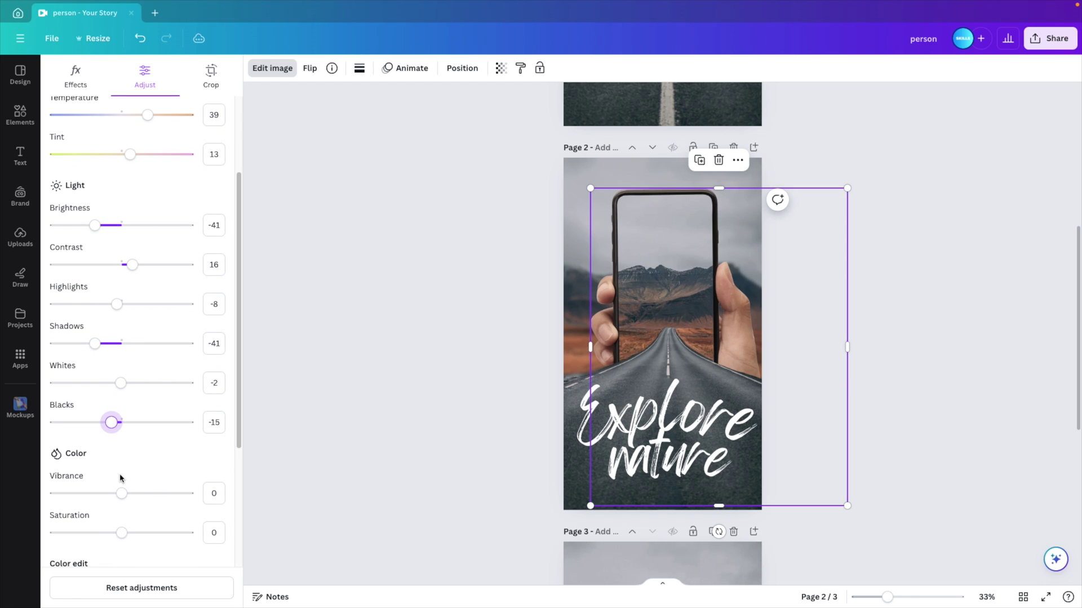
click(121, 494)
drag(121, 495, 141, 508)
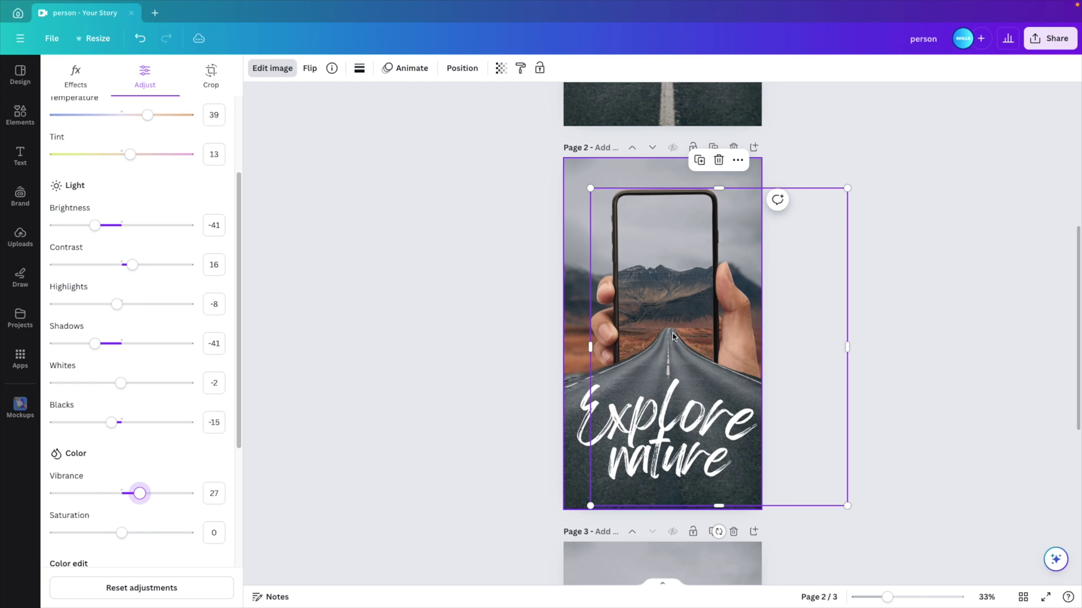
drag(127, 534, 121, 536)
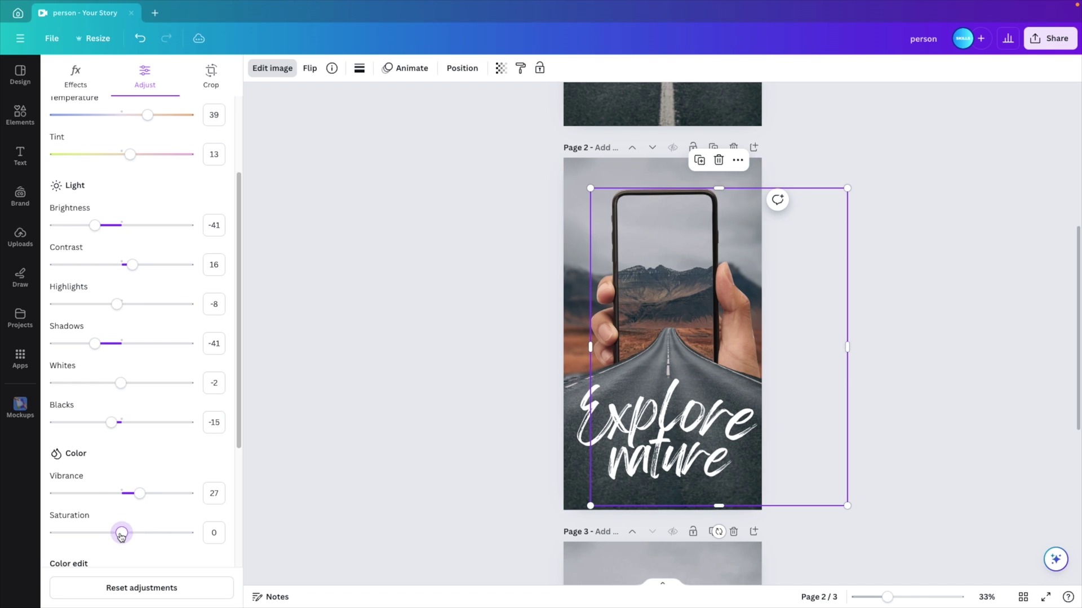
scroll(160, 437, down, 3)
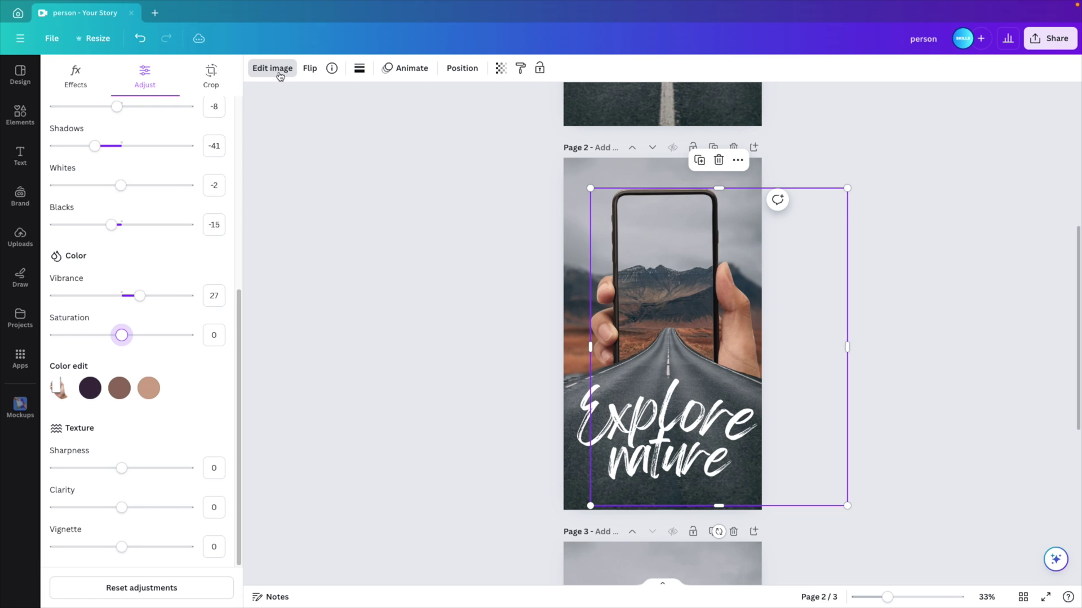
Search Elements for 'shadow' and add a shadow graphic from Graphics
click(12, 120)
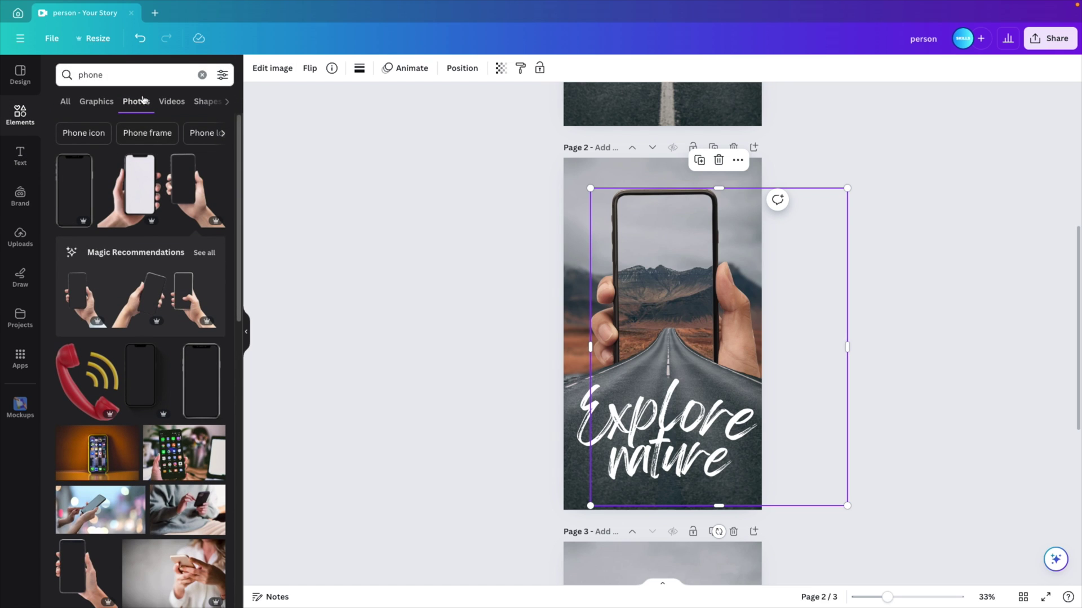
click(126, 74)
text(shadow)
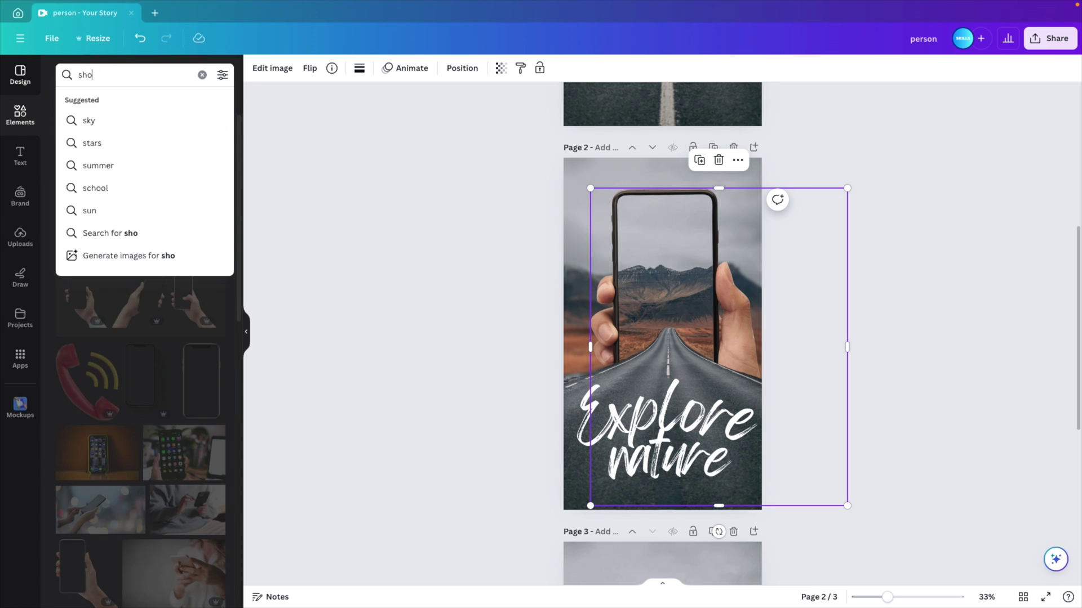
key(Return)
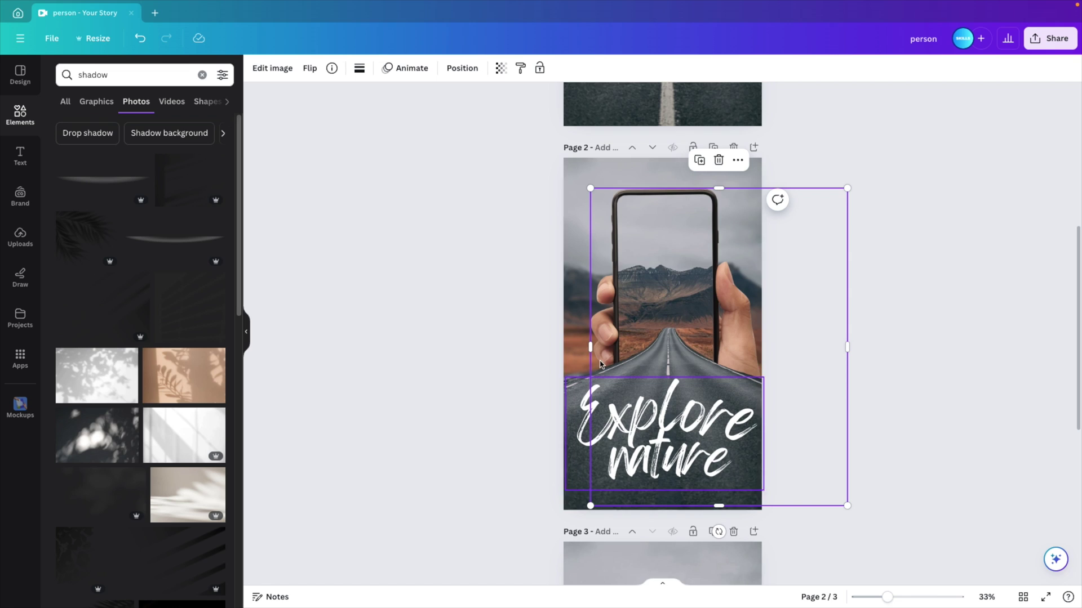
click(96, 102)
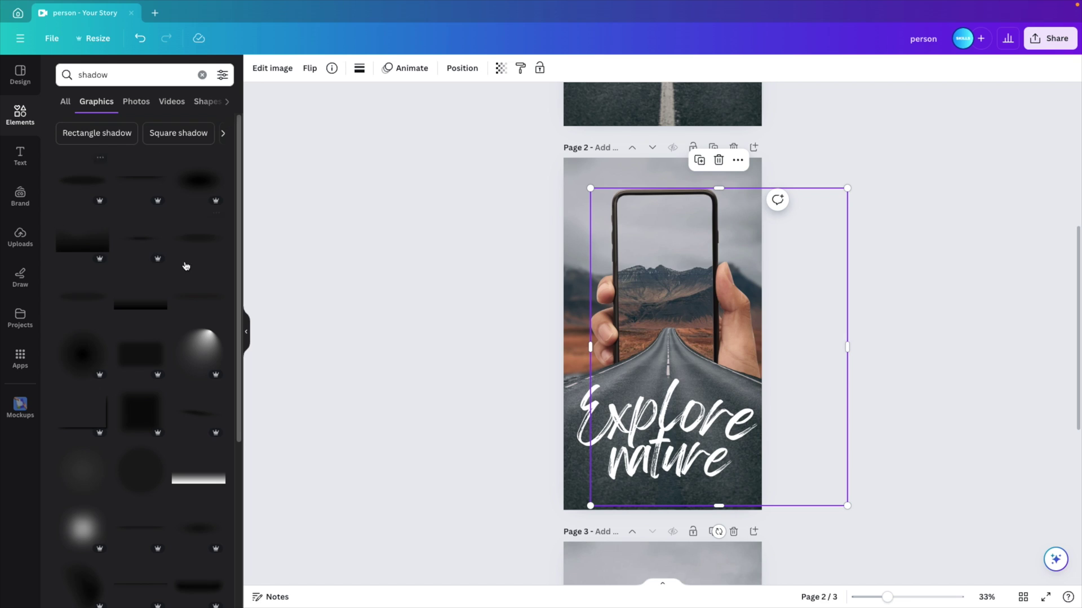
click(200, 242)
Resize and rotate the shadow to about -159° at the phone's base, below the text
mouse_move(741, 375)
mouse_down()
mouse_move(763, 379)
mouse_move(755, 386)
mouse_up()
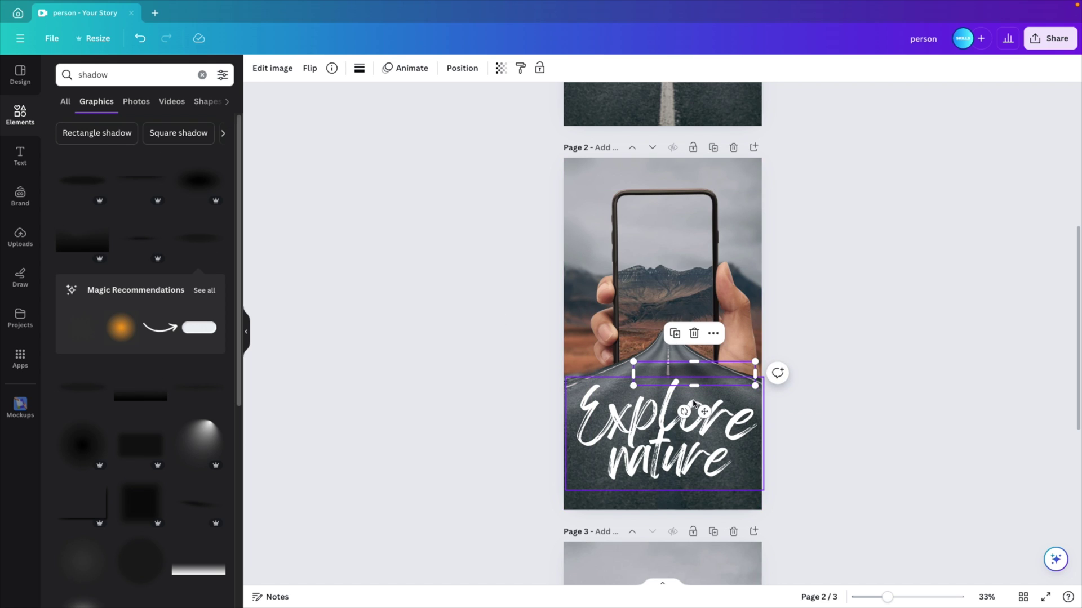
drag(684, 411, 740, 388)
drag(776, 355, 747, 374)
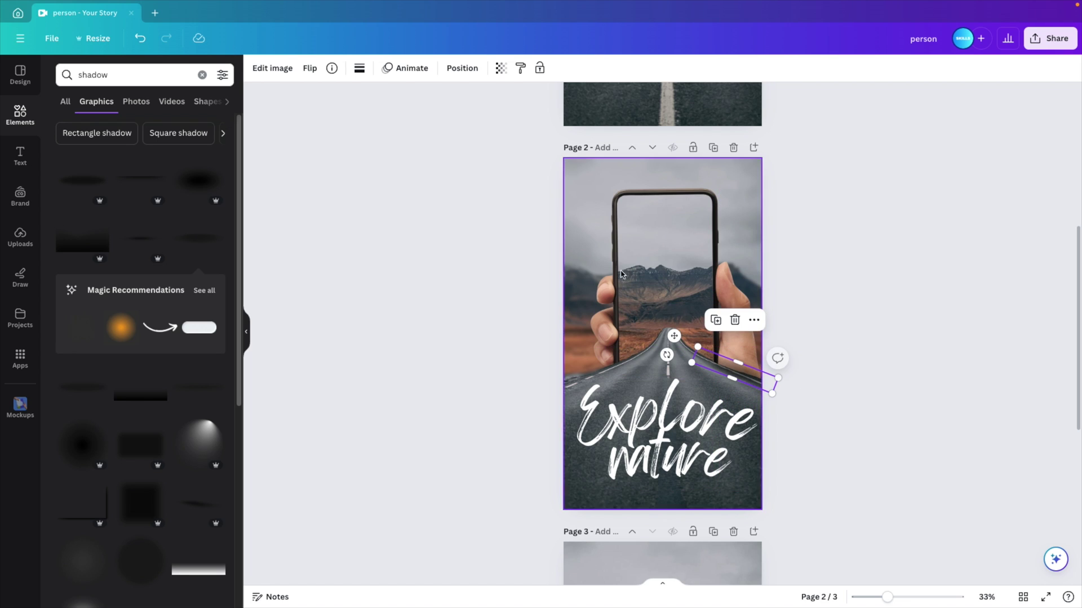
click(464, 71)
drag(140, 175, 153, 240)
drag(674, 336, 669, 334)
click(890, 424)
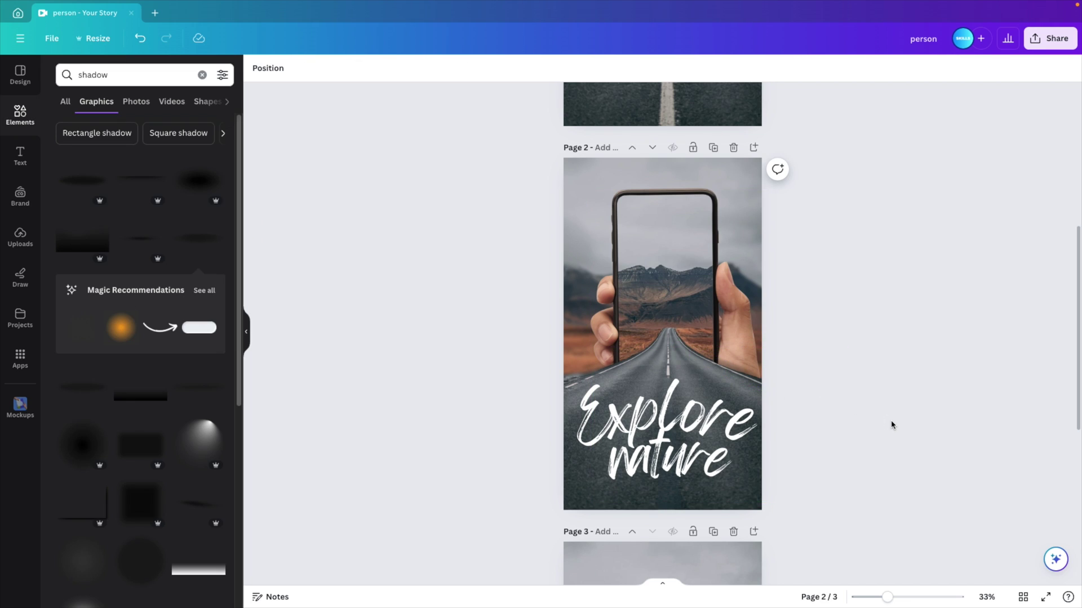
Select the shadow layer and set its transparency to 70
click(739, 373)
click(774, 371)
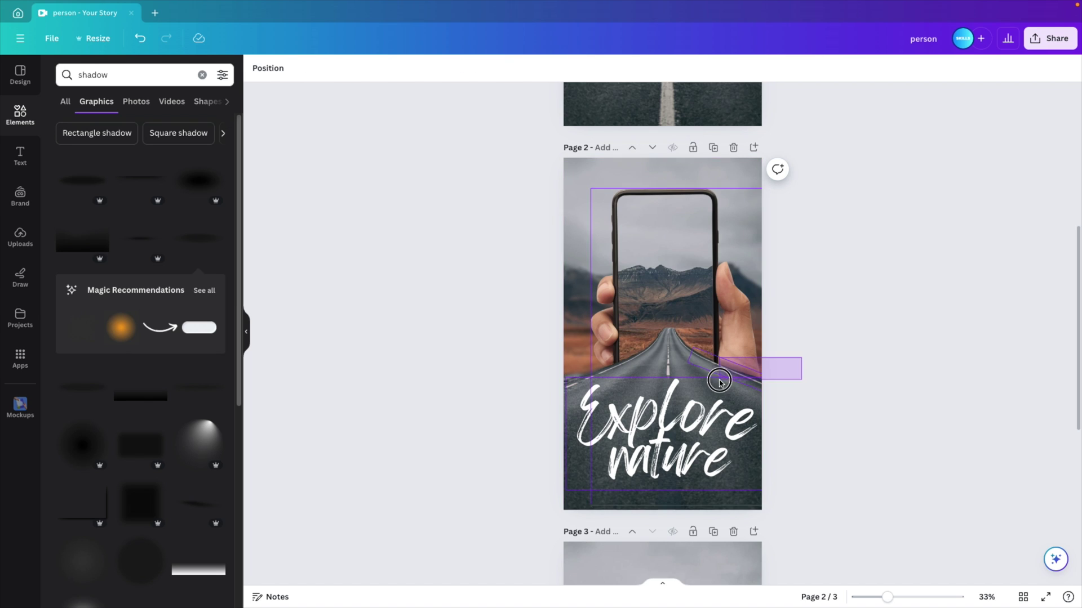
click(269, 67)
click(142, 213)
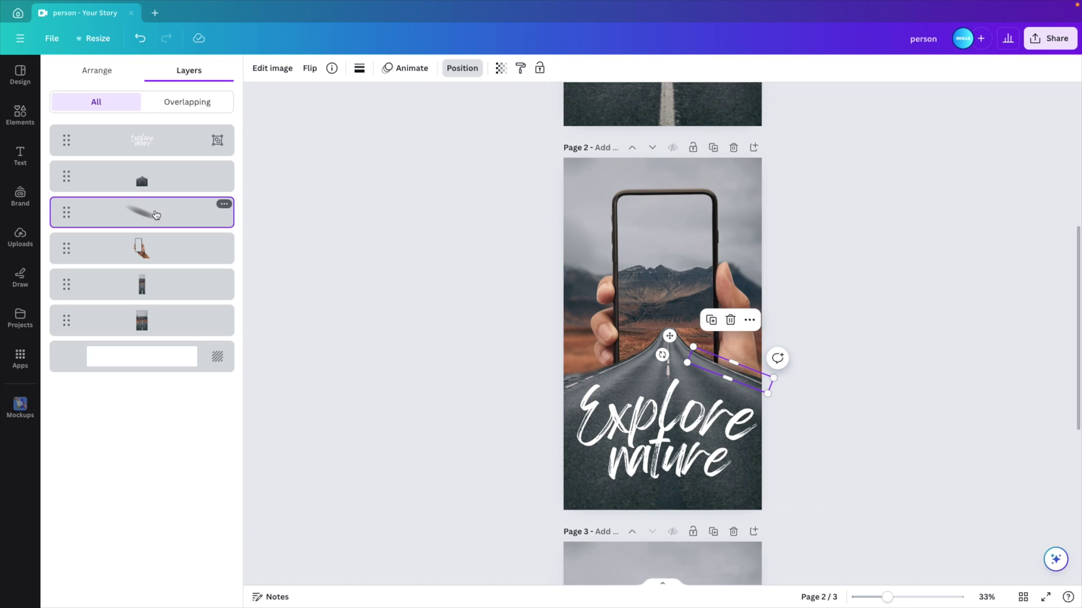
click(500, 68)
drag(464, 114, 443, 112)
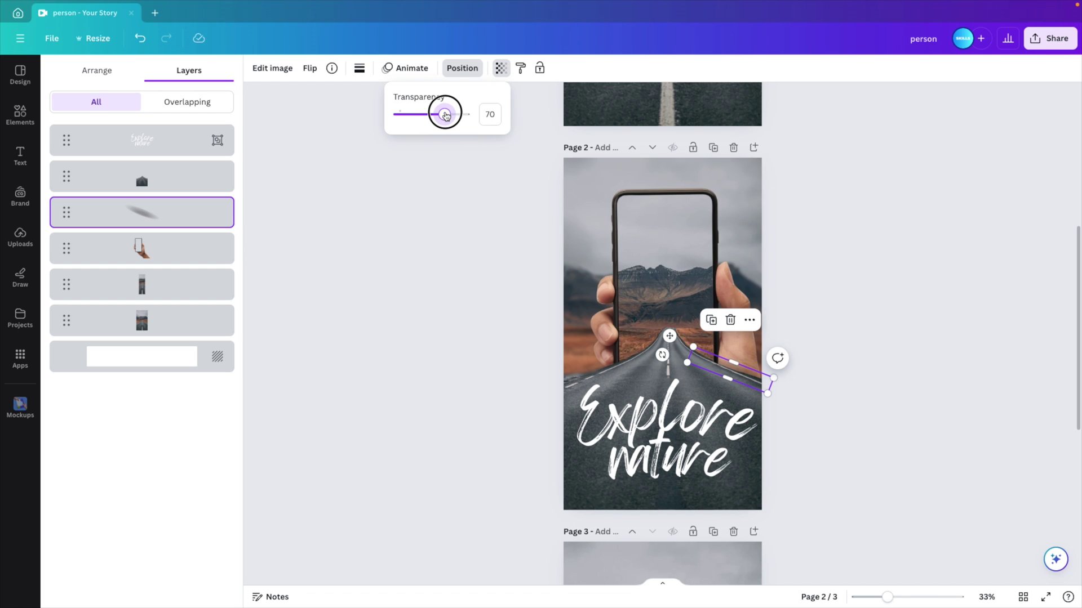
click(826, 343)
click(863, 403)
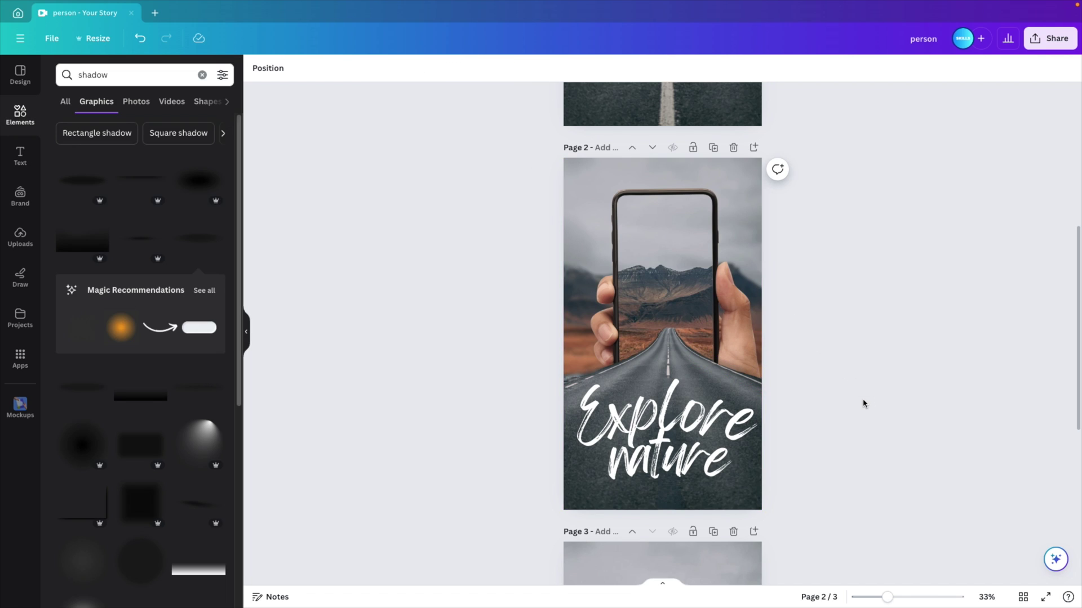